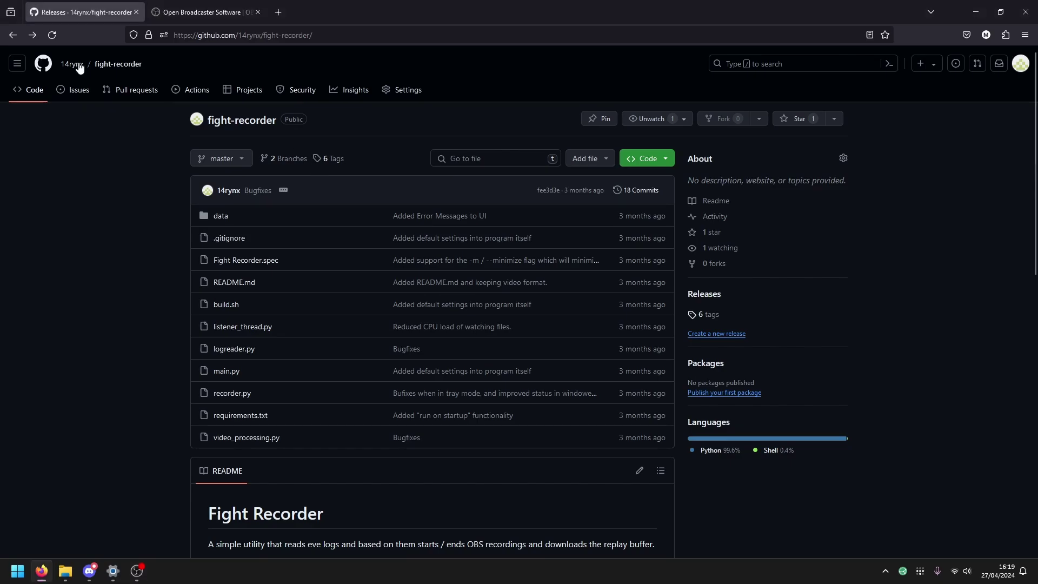
Download Fight_Recorder.exe from the v0.3.3 release's Assets on GitHub.
left_click_drag(237, 39, 408, 38)
left_click(408, 38)
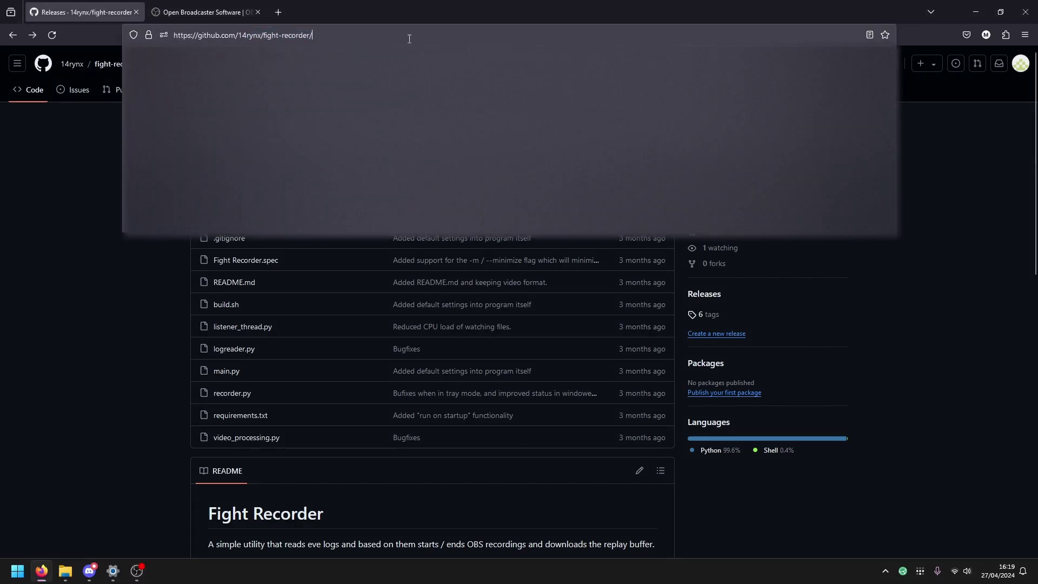
left_click(132, 286)
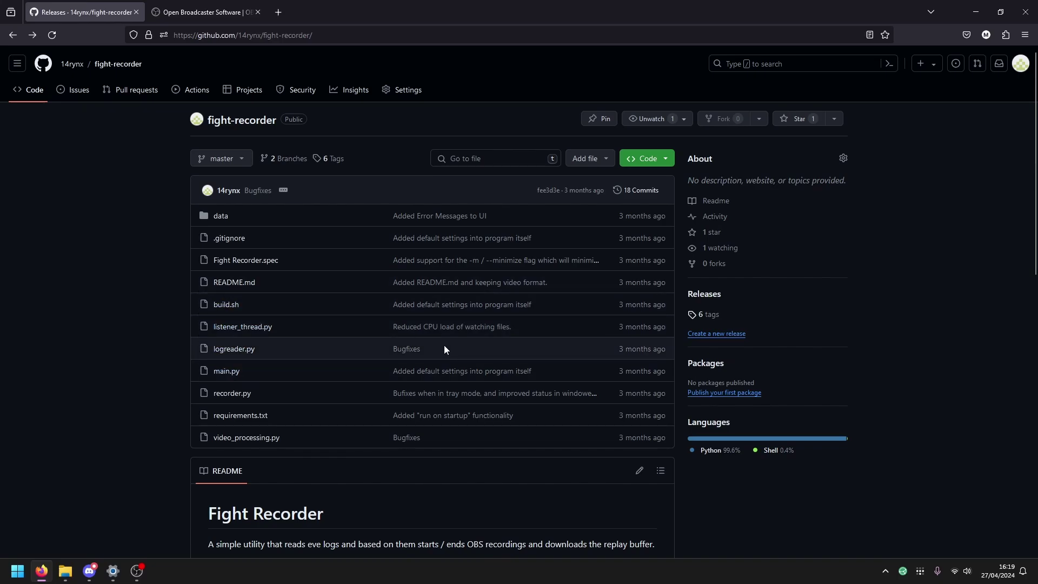
left_click(714, 299)
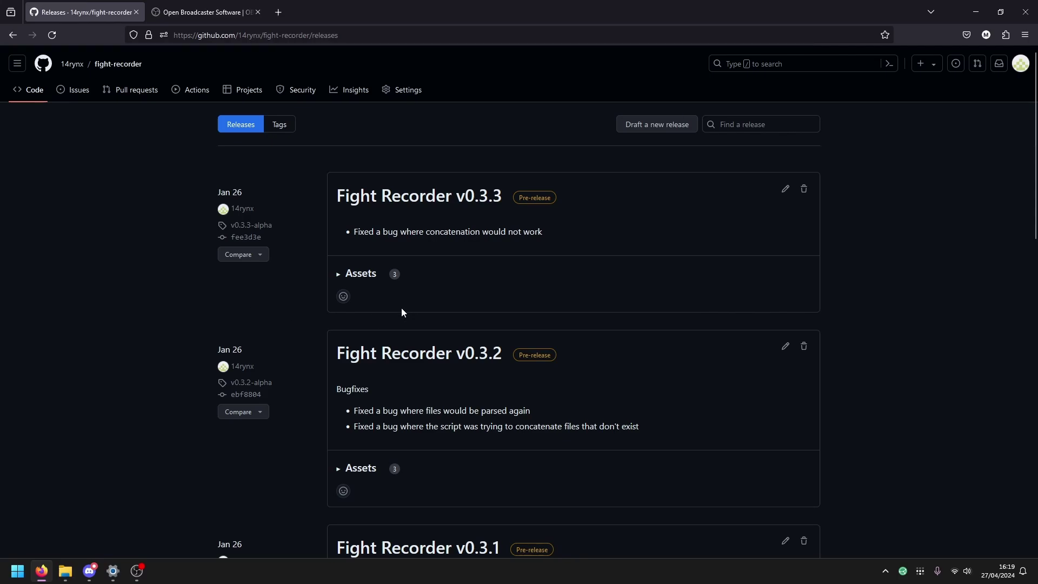
left_click(363, 275)
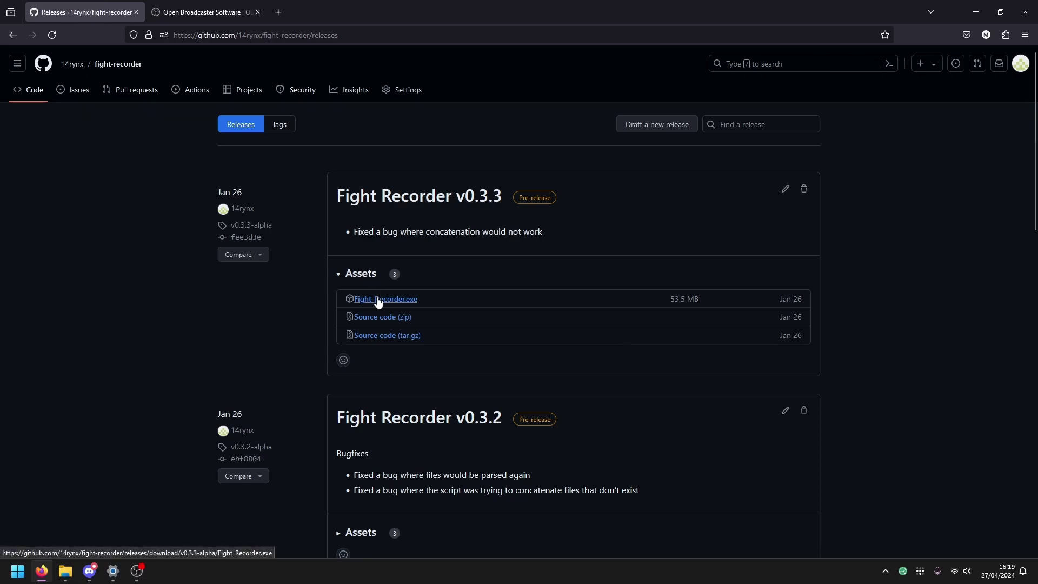
left_click(378, 300)
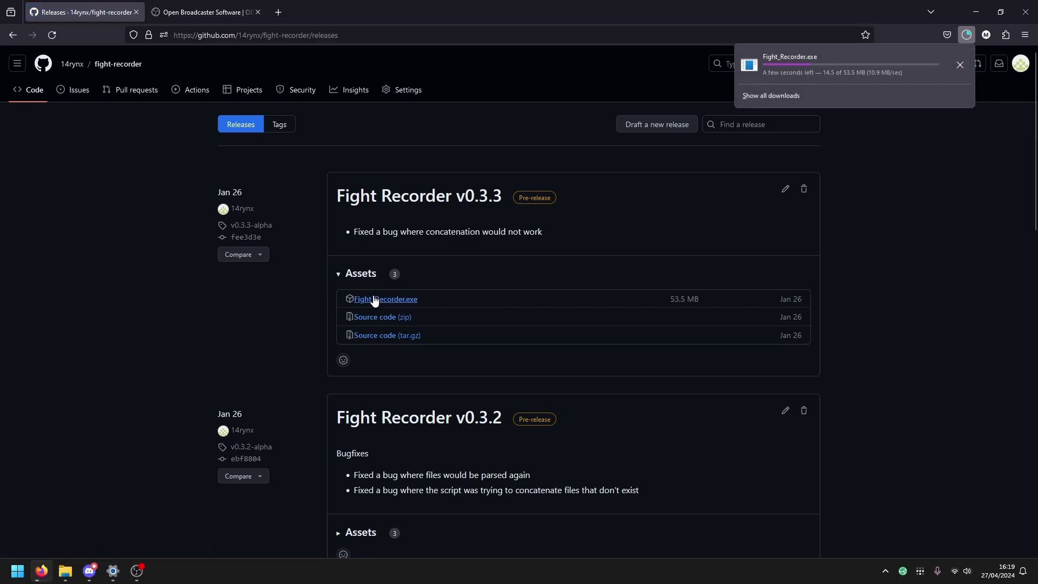
Show the downloaded Fight_Recorder.exe in its folder from Firefox's downloads list.
left_click(966, 37)
left_click(967, 37)
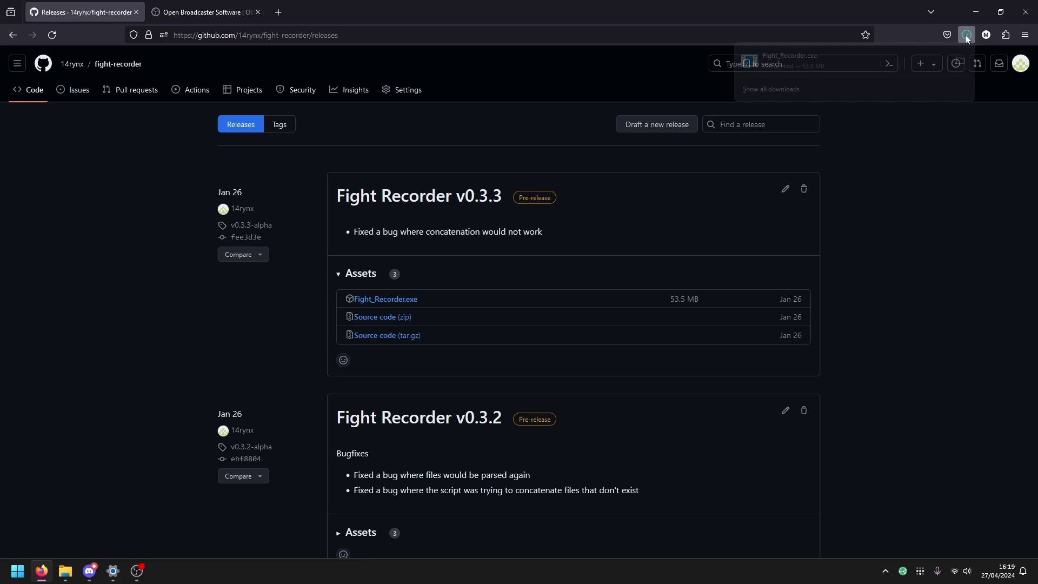
left_click(959, 65)
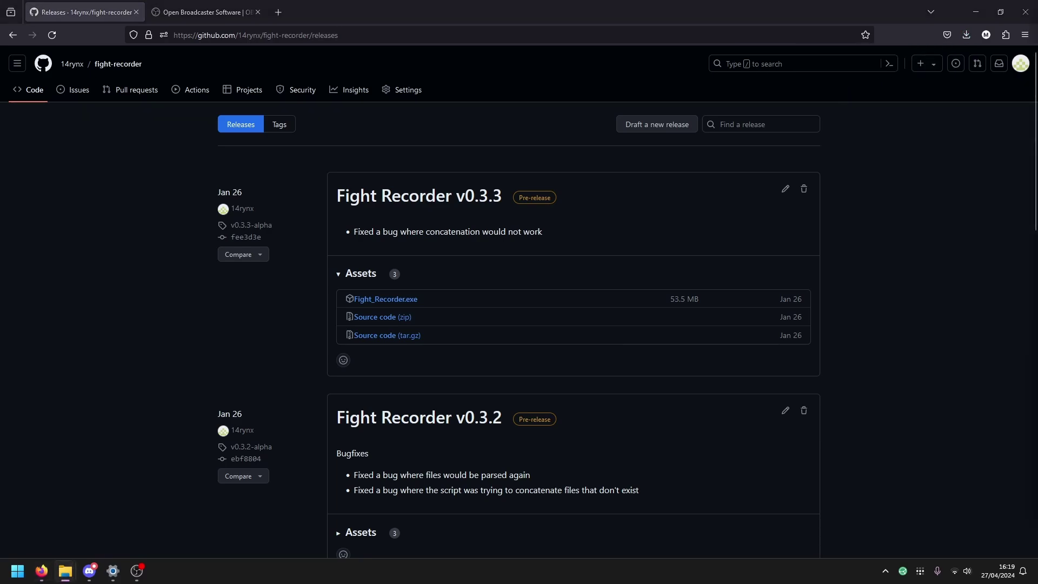
Put Fight_Recorder.exe on the desktop, launch it, and expand SmartScreen's More info.
left_click_drag(865, 11, 917, 157)
left_click_drag(1016, 130, 389, 135)
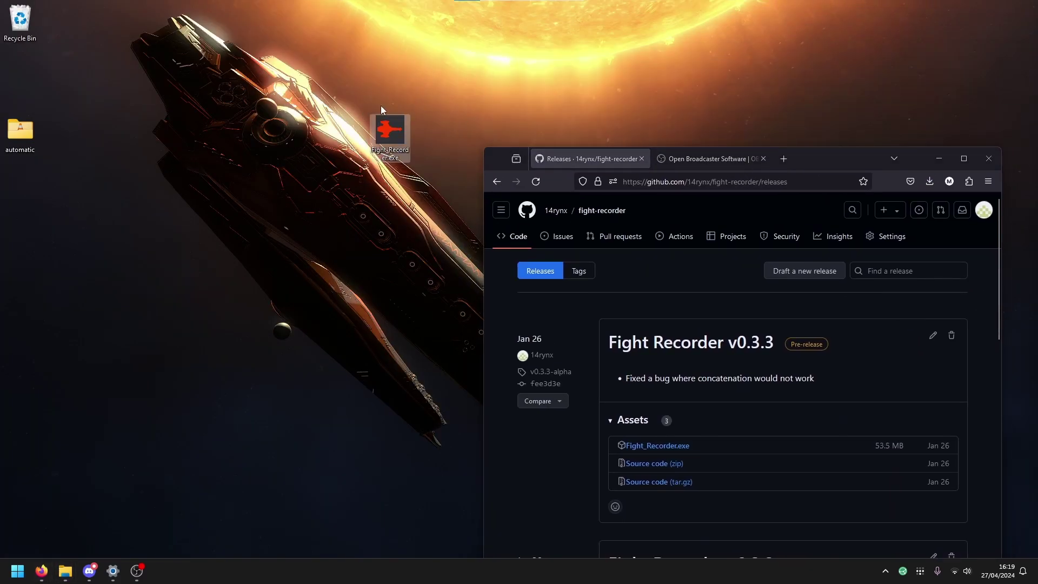
left_click_drag(839, 158, 790, 47)
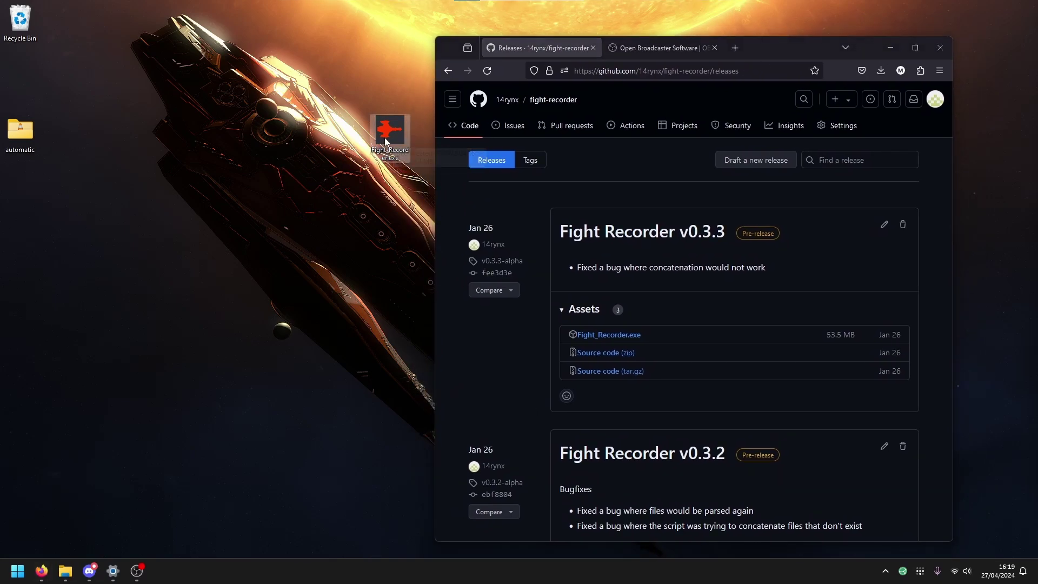
left_click_drag(394, 141, 223, 129)
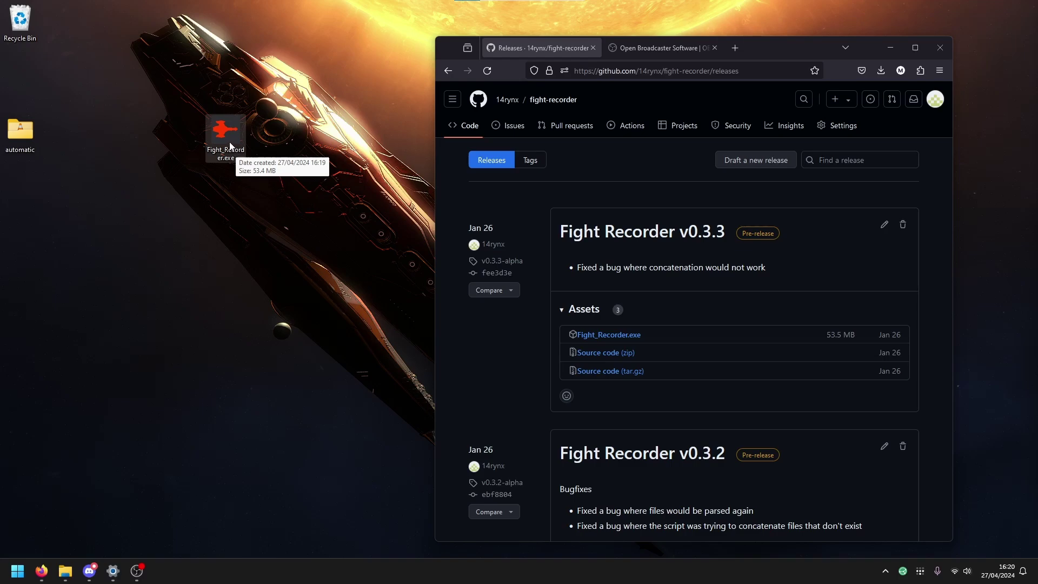
double_click(230, 144)
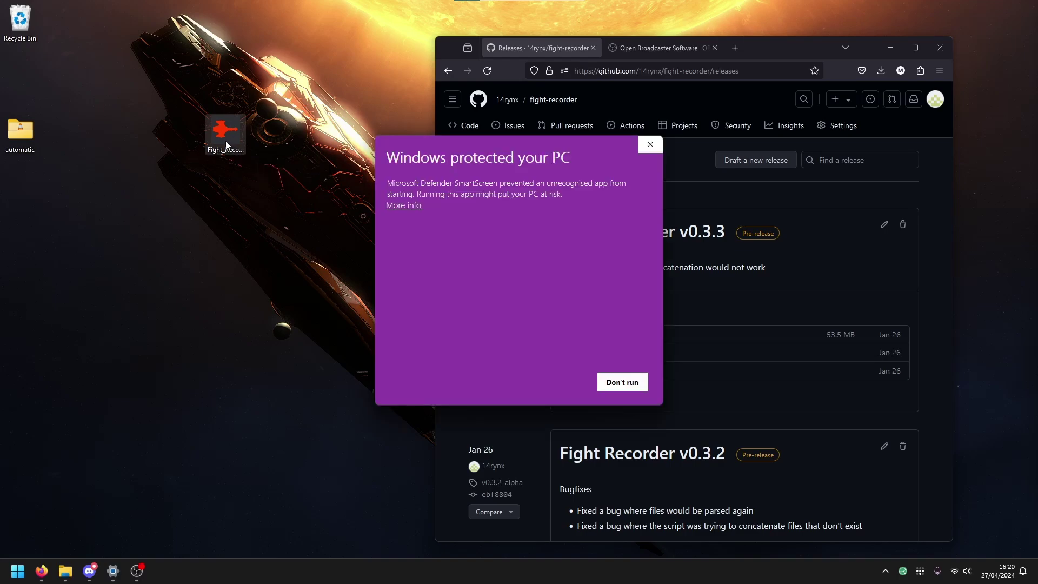
left_click(407, 206)
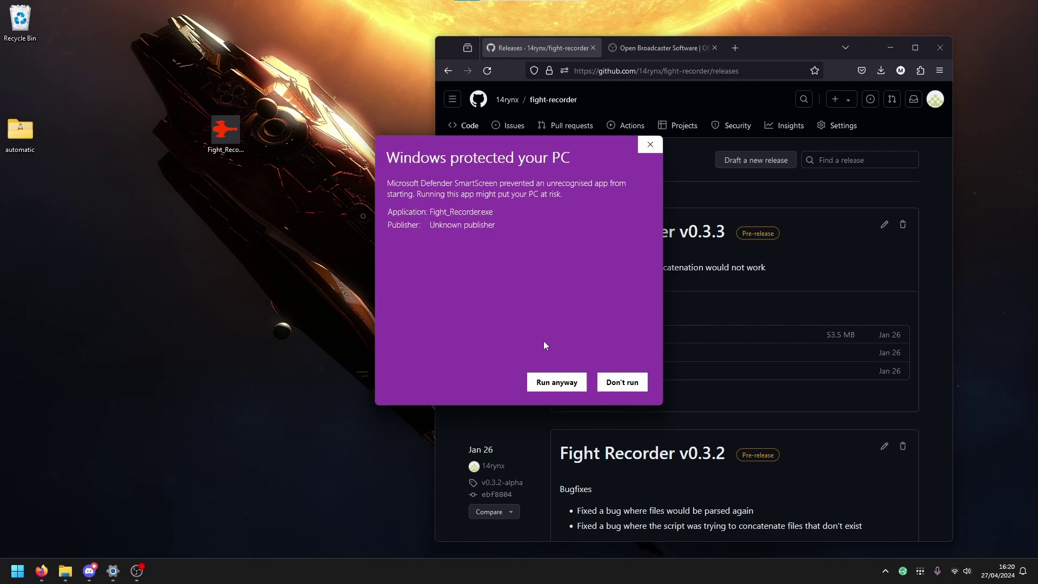
Run Fight Recorder despite the SmartScreen warning and minimize Firefox.
left_click(546, 384)
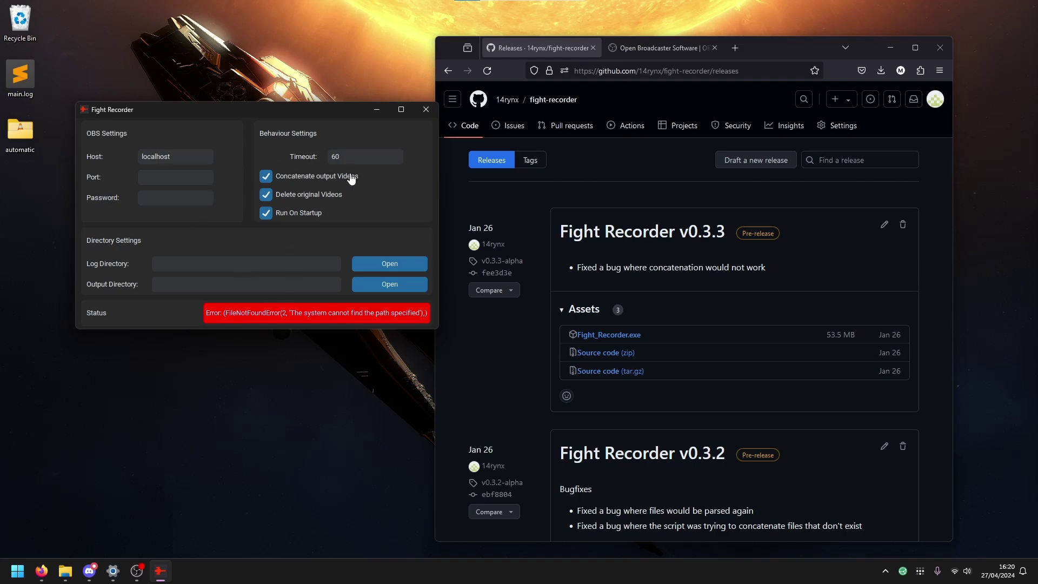
left_click(888, 49)
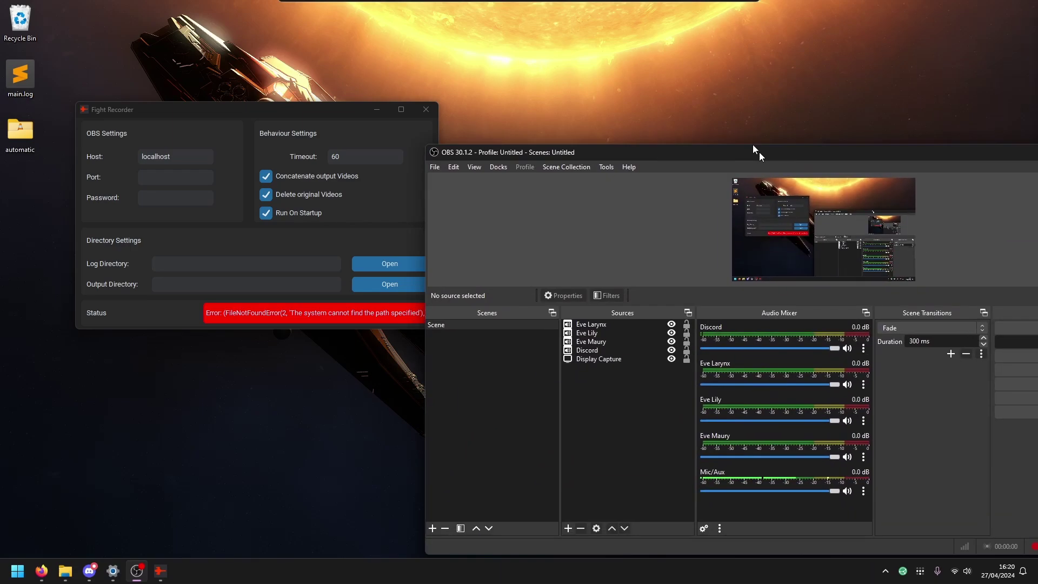
Enable OBS's WebSocket server on port 4455 and request its connect info.
left_click_drag(754, 151, 581, 97)
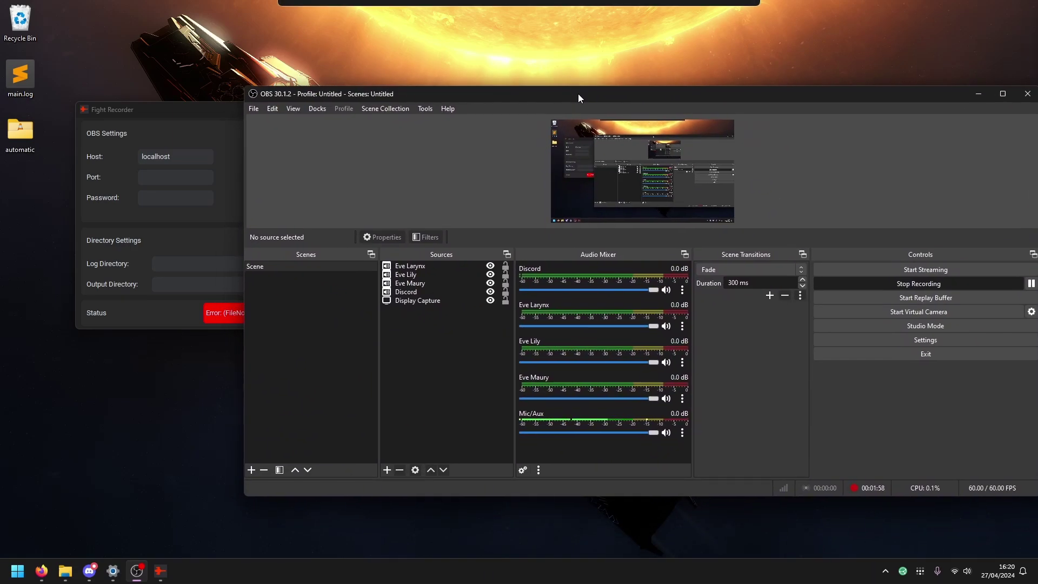
left_click(424, 109)
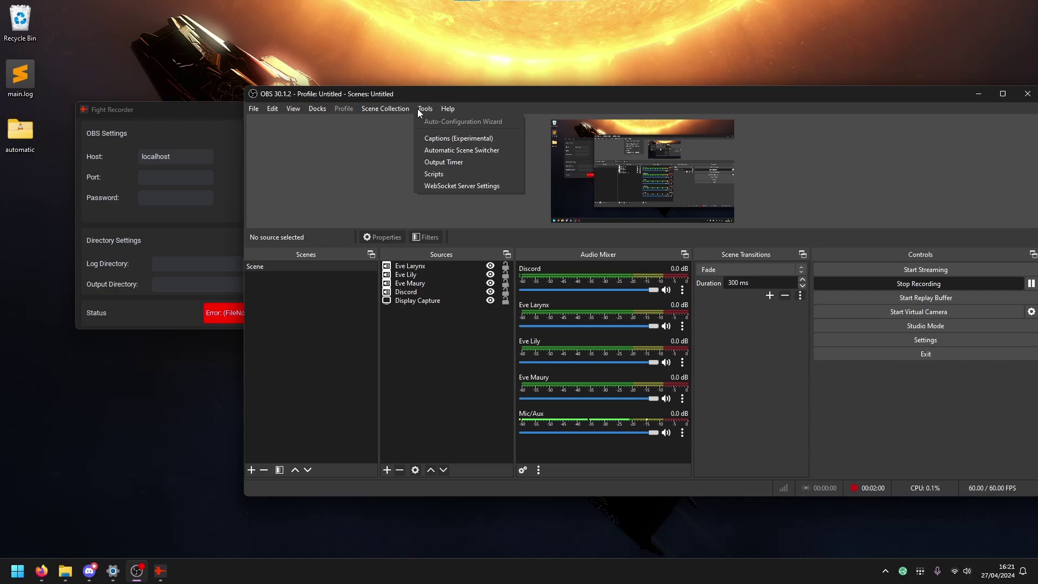
left_click(457, 186)
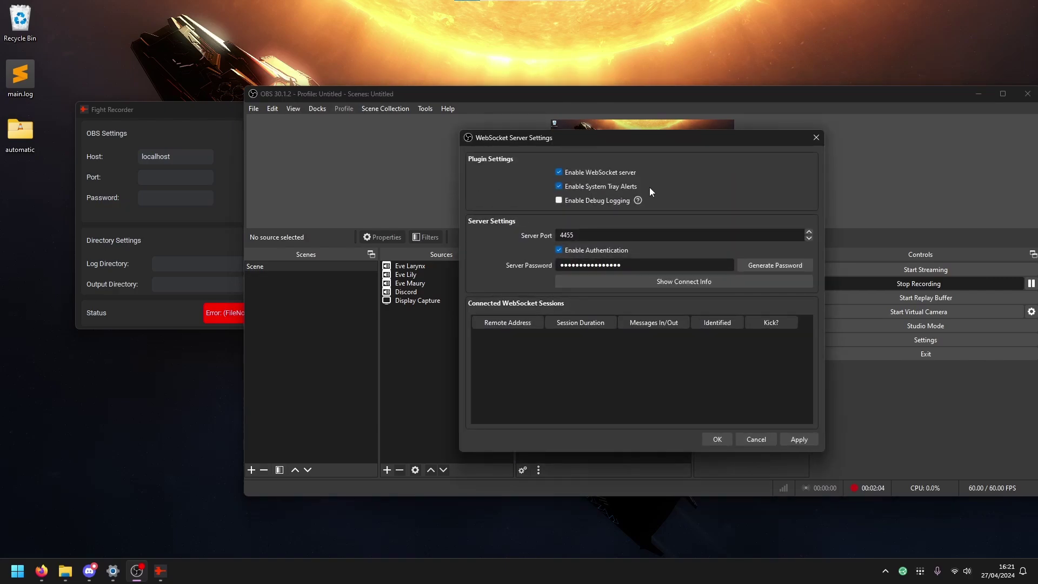
left_click(560, 172)
left_click_drag(632, 264, 509, 264)
left_click(609, 280)
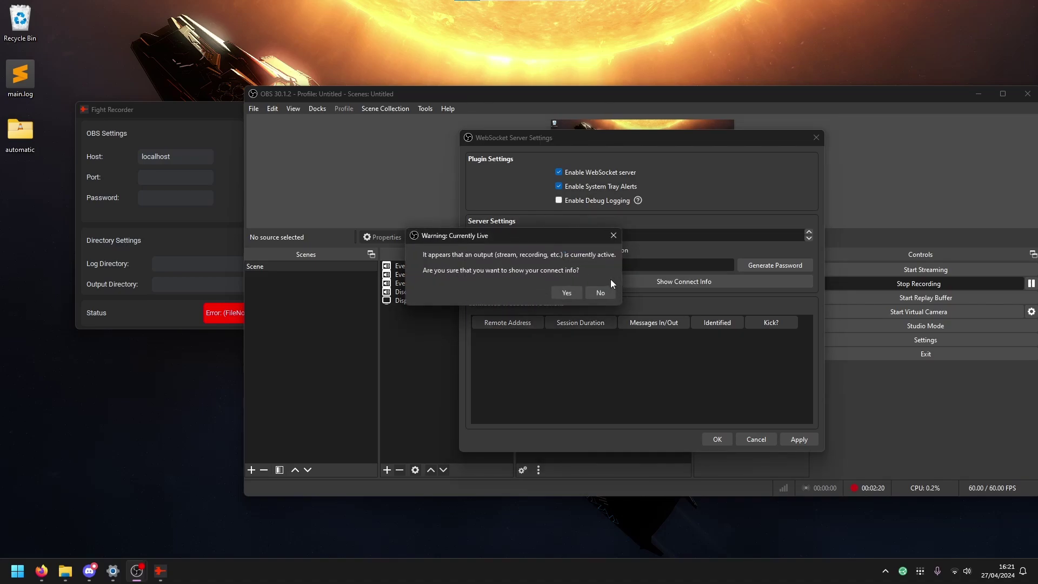
Copy the OBS WebSocket password and port 4455 into Fight Recorder's fields.
left_click(578, 293)
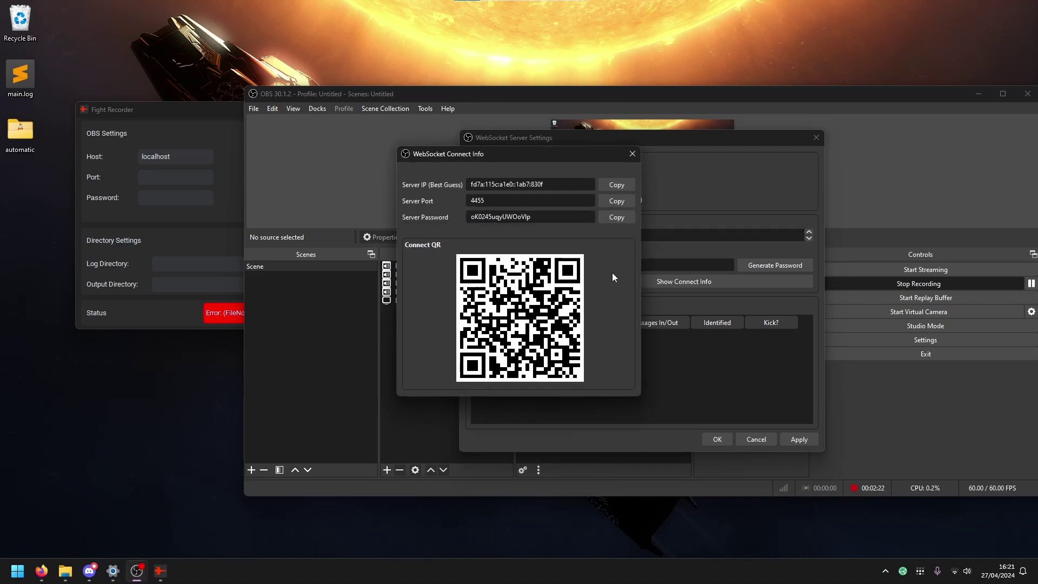
left_click(607, 218)
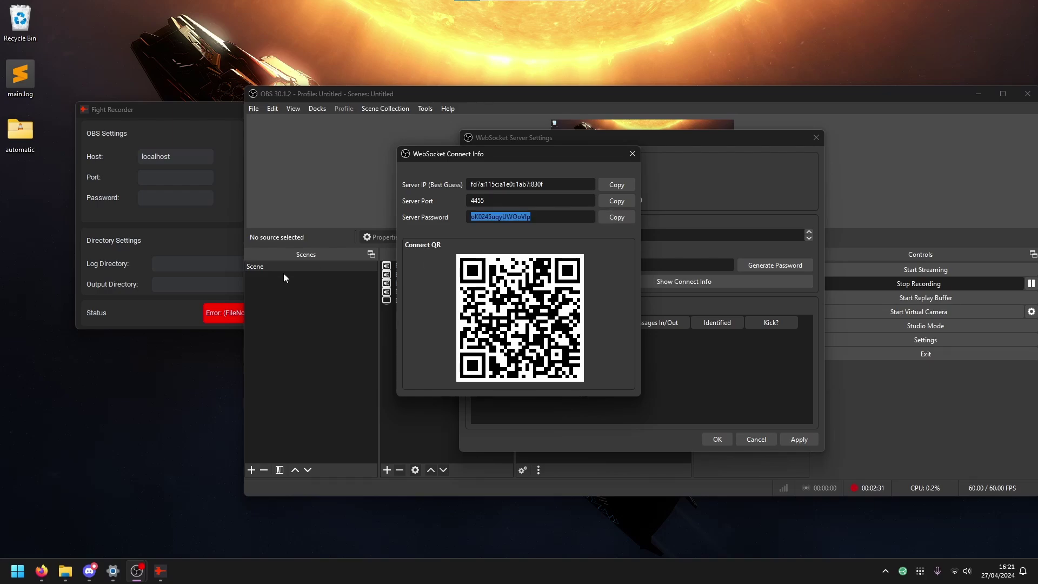
left_click(175, 197)
key("ctrl+v")
left_click(595, 216)
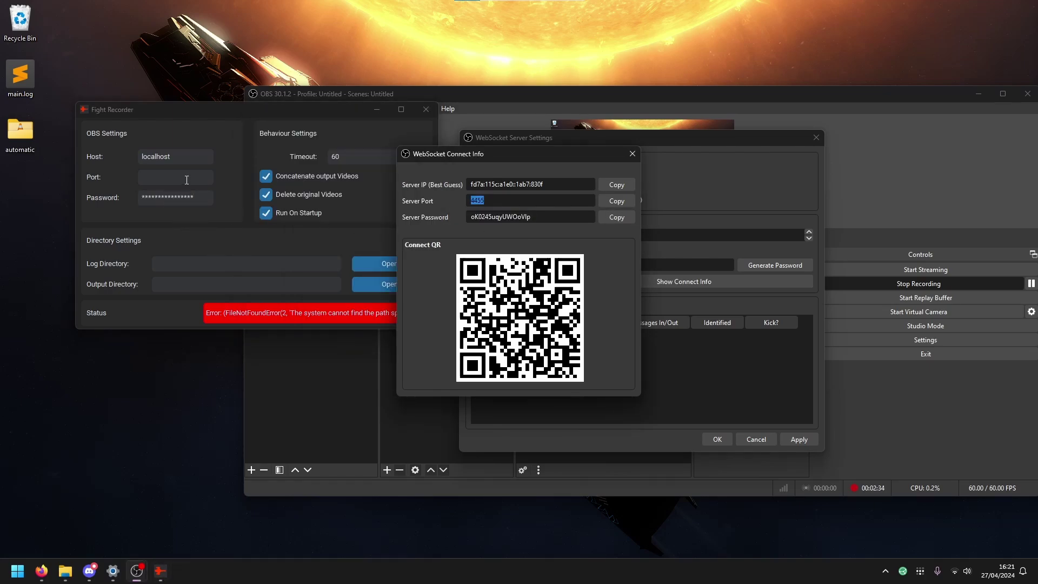
left_click(206, 177)
type("4455")
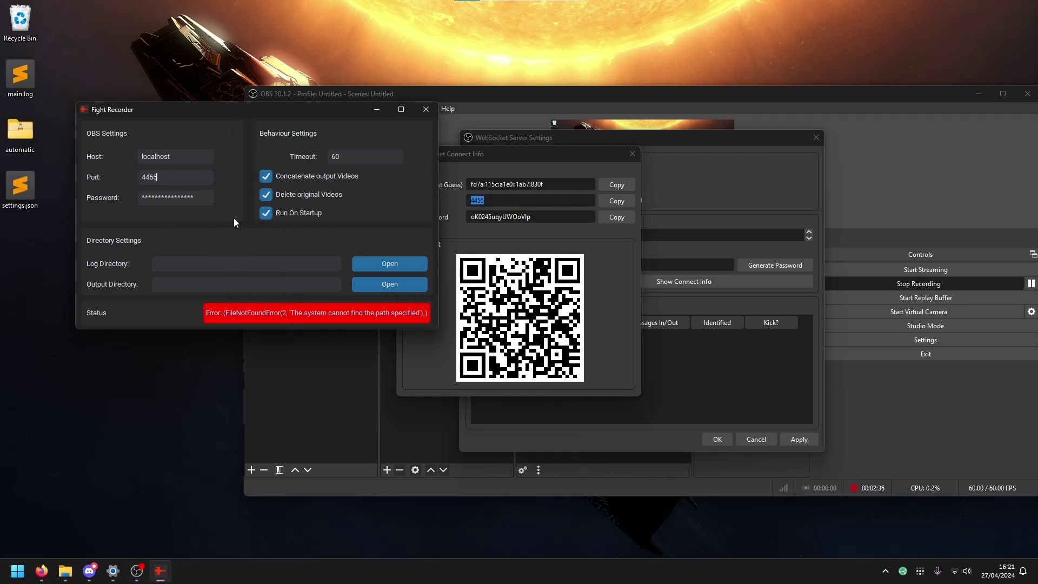
Set Fight Recorder's log directory to Documents\EVE\logs\Gamelogs.
left_click(239, 263)
left_click(189, 157)
left_click(230, 266)
left_click(388, 267)
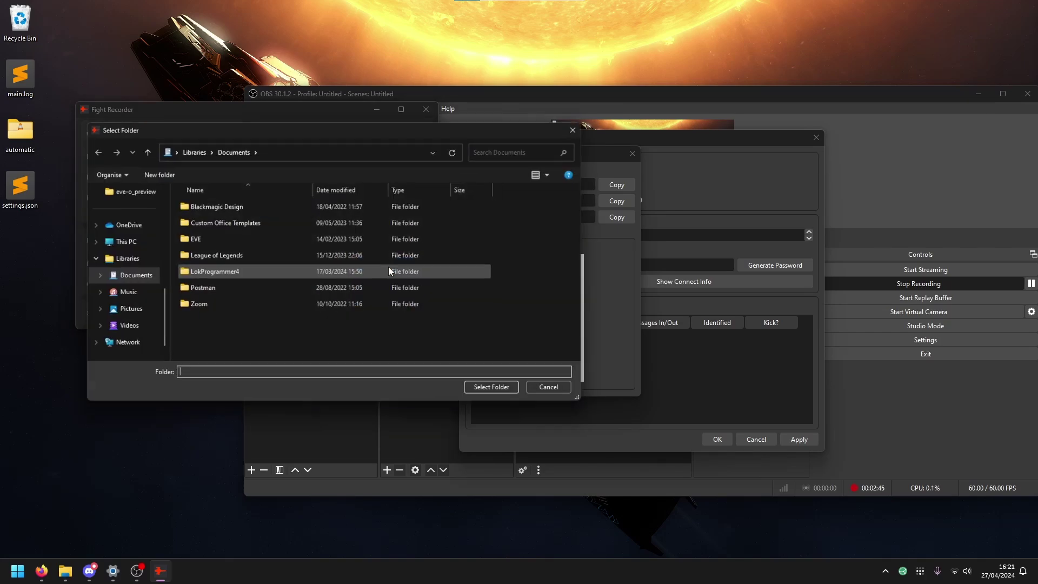
left_click(291, 155)
type("%")
scroll(123, 248, "up", 5)
left_click(123, 243)
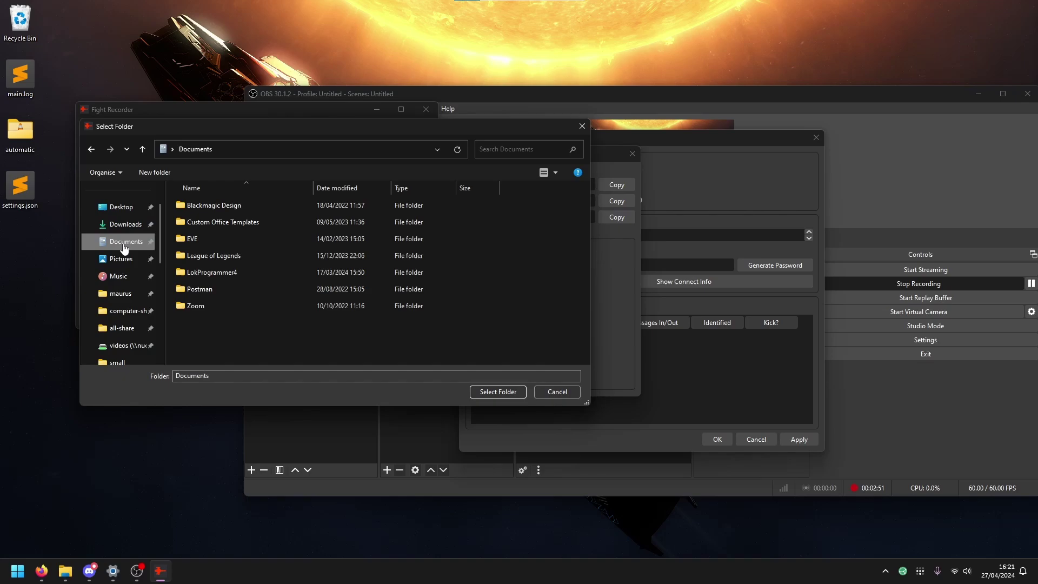
double_click(222, 239)
double_click(219, 254)
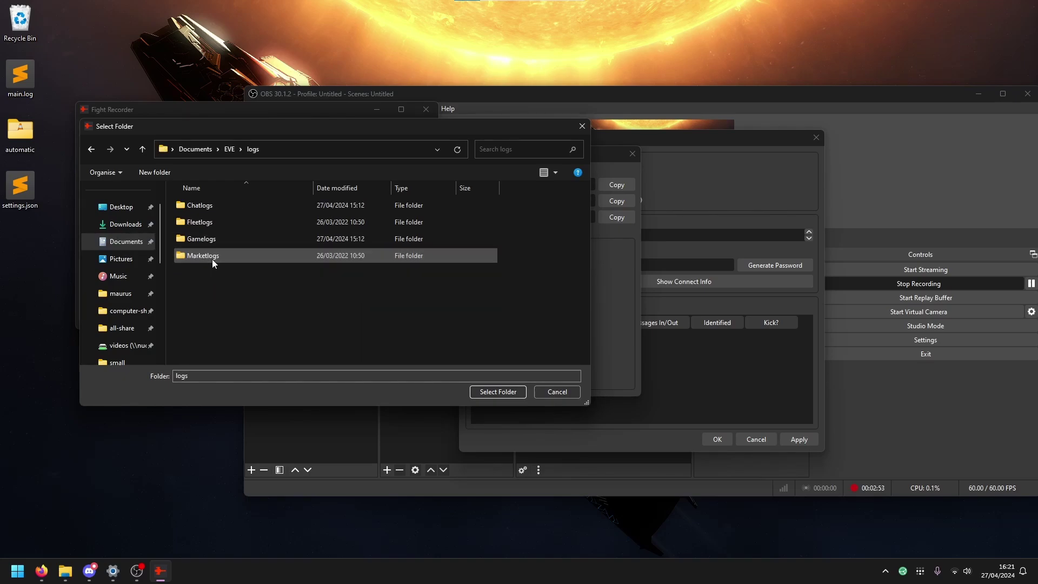
double_click(211, 238)
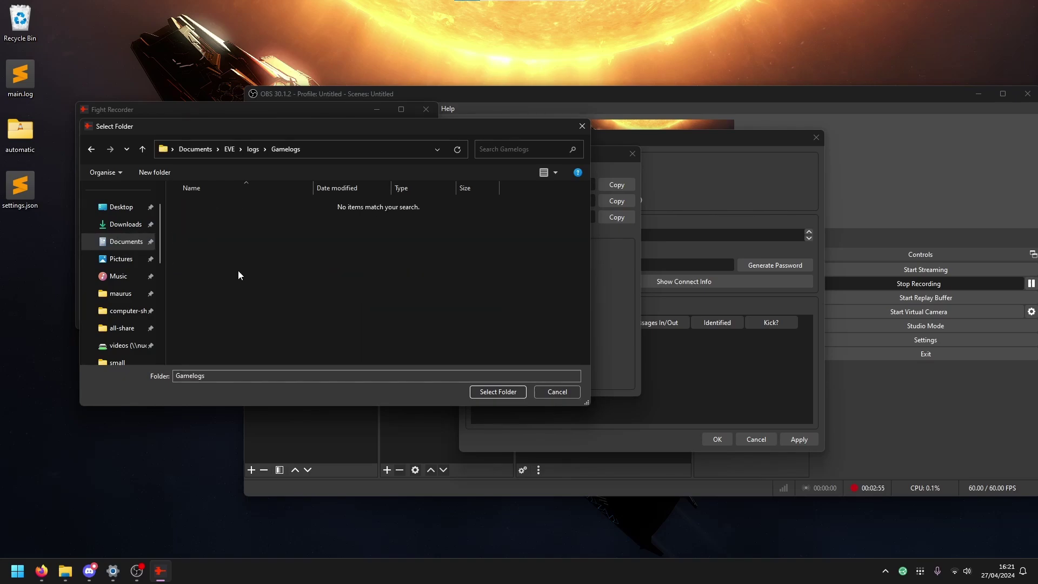
left_click(476, 391)
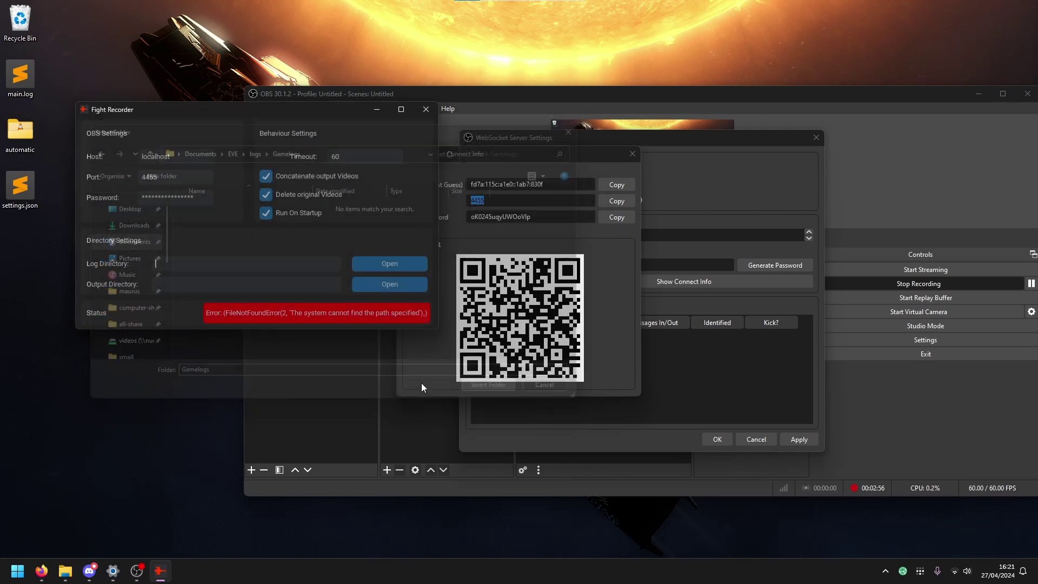
Set the output directory to the automatic folder on the Desktop.
left_click(291, 288)
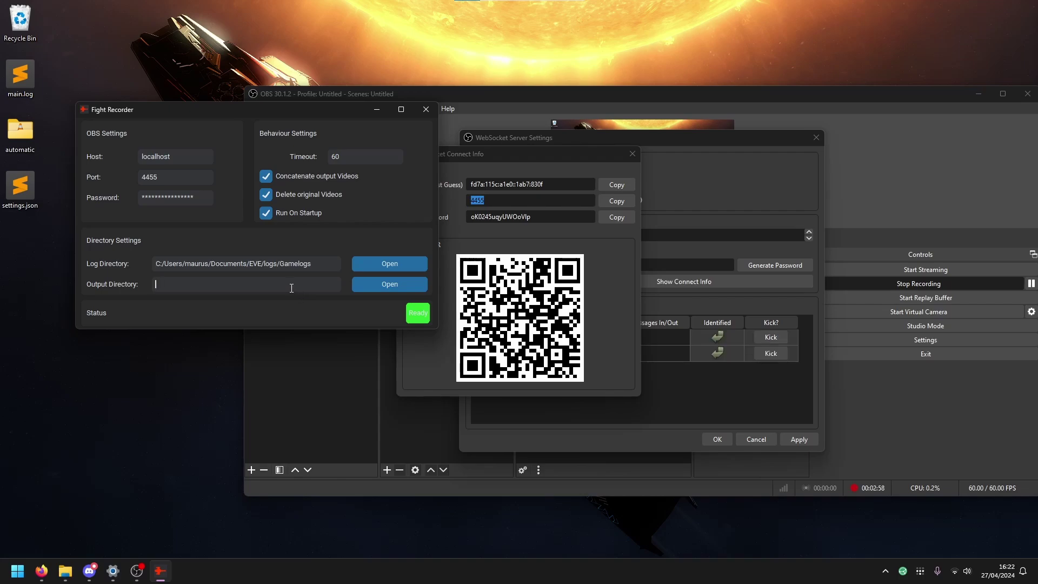
left_click(397, 288)
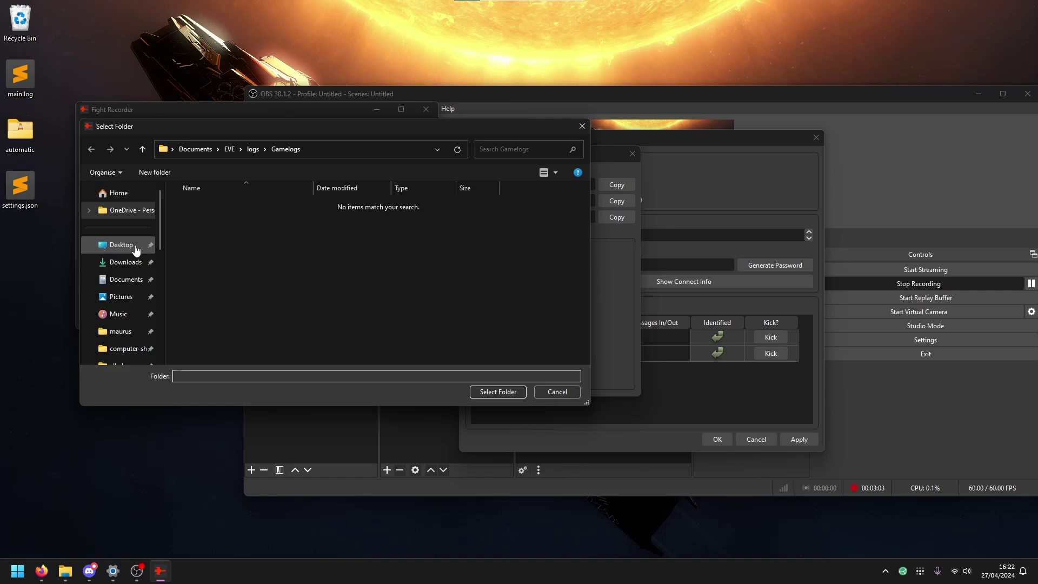
left_click(121, 245)
double_click(211, 228)
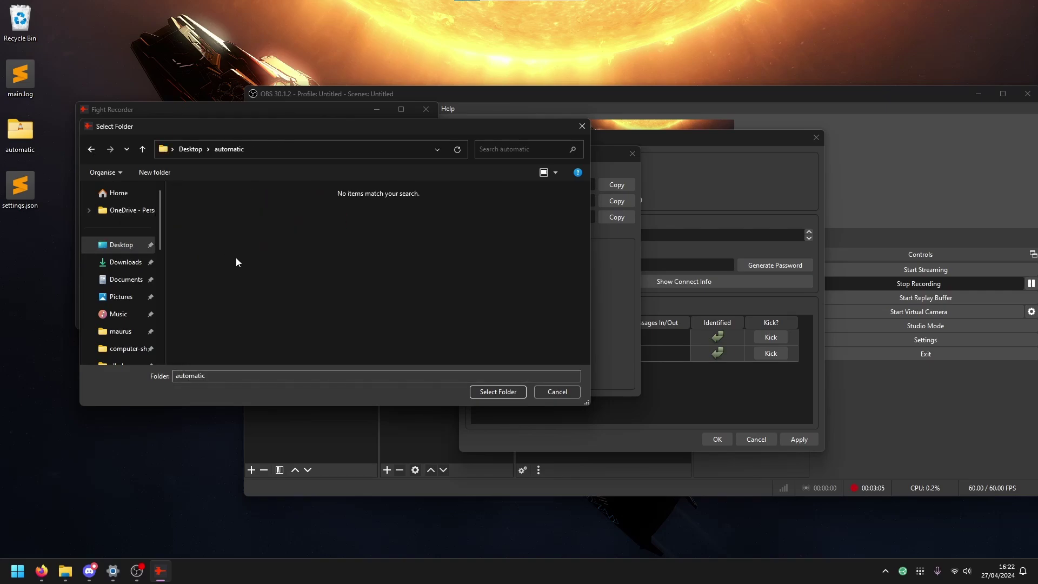
left_click(490, 393)
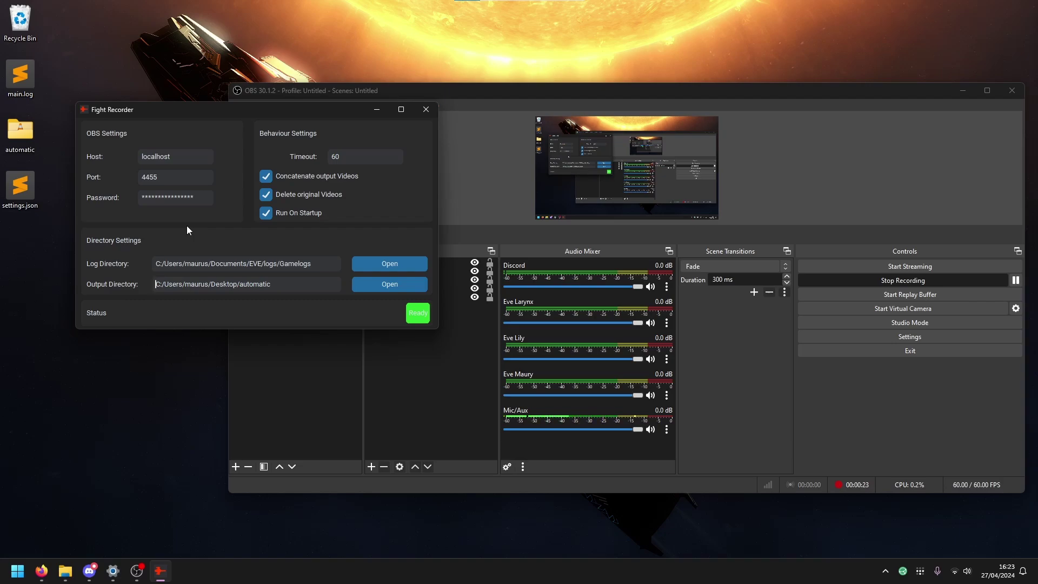
Review OBS Output settings and confirm the replay buffer's 60 s maximum replay time.
left_click(897, 336)
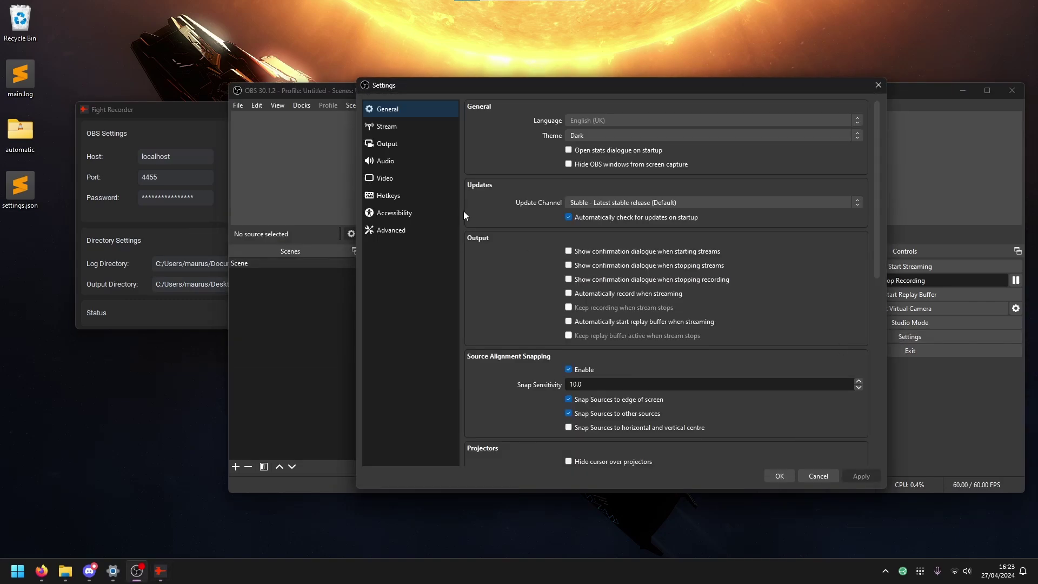
left_click(414, 144)
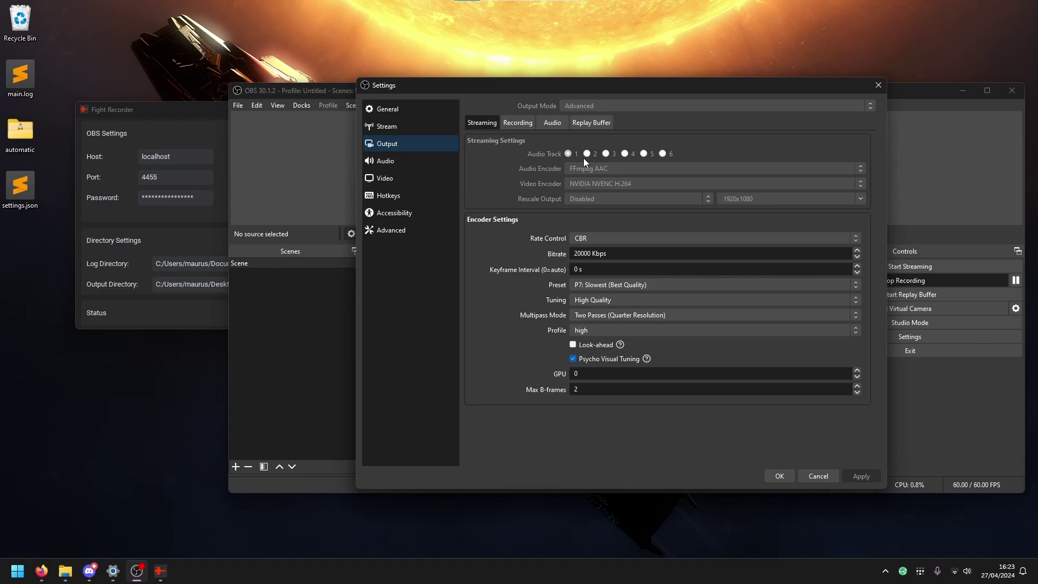
left_click(511, 125)
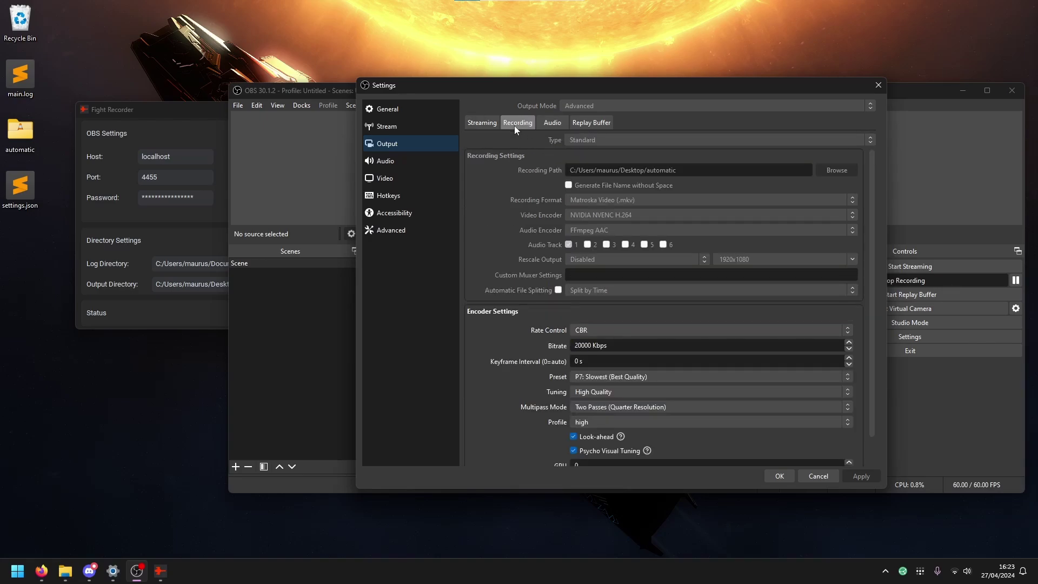
left_click(600, 128)
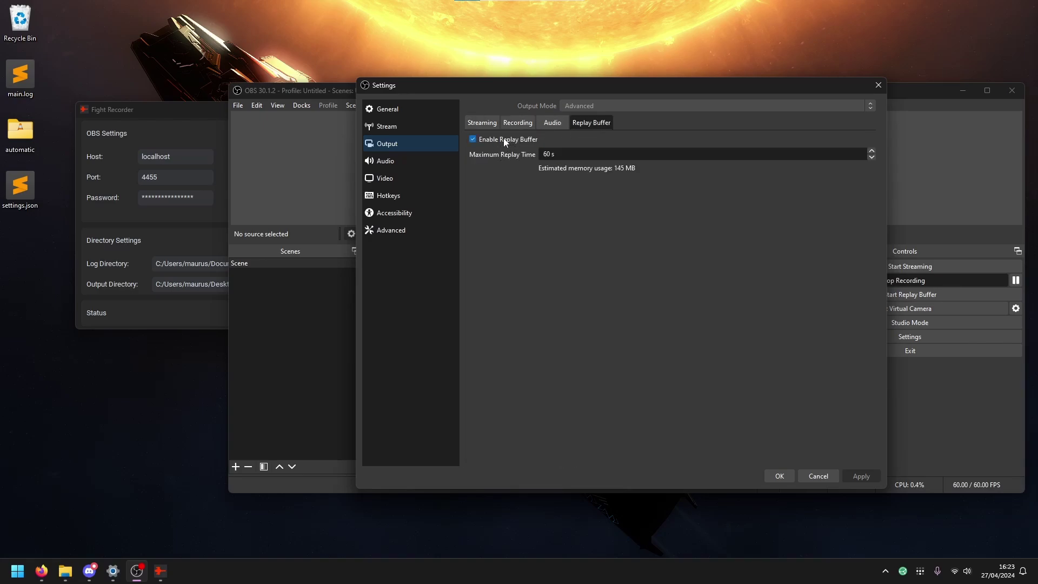
double_click(547, 154)
left_click(562, 155)
left_click(550, 154)
left_click(568, 154)
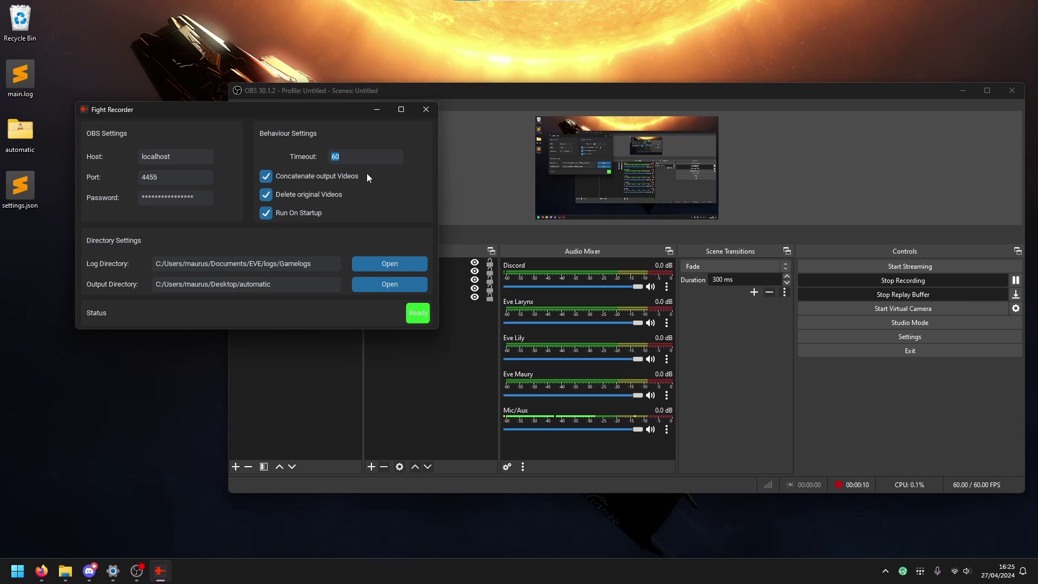
left_click(337, 152)
left_click(352, 162)
left_click_drag(350, 161, 311, 157)
key("End")
Move Fight Recorder aside and start the OBS replay buffer.
mouse_move(271, 109)
left_mouse_down()
mouse_move(267, 125)
mouse_move(283, 122)
left_mouse_up()
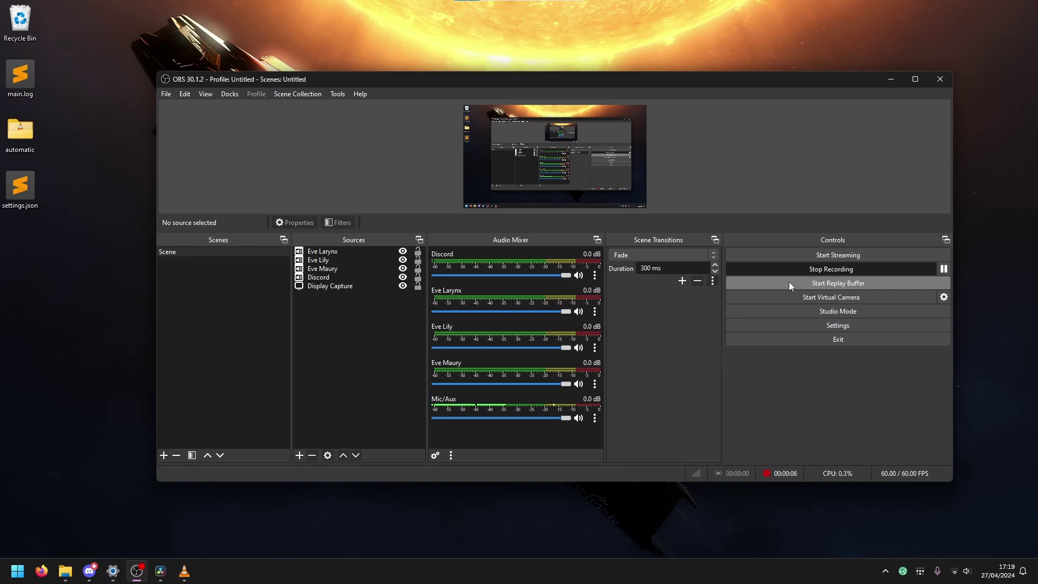
left_click(789, 283)
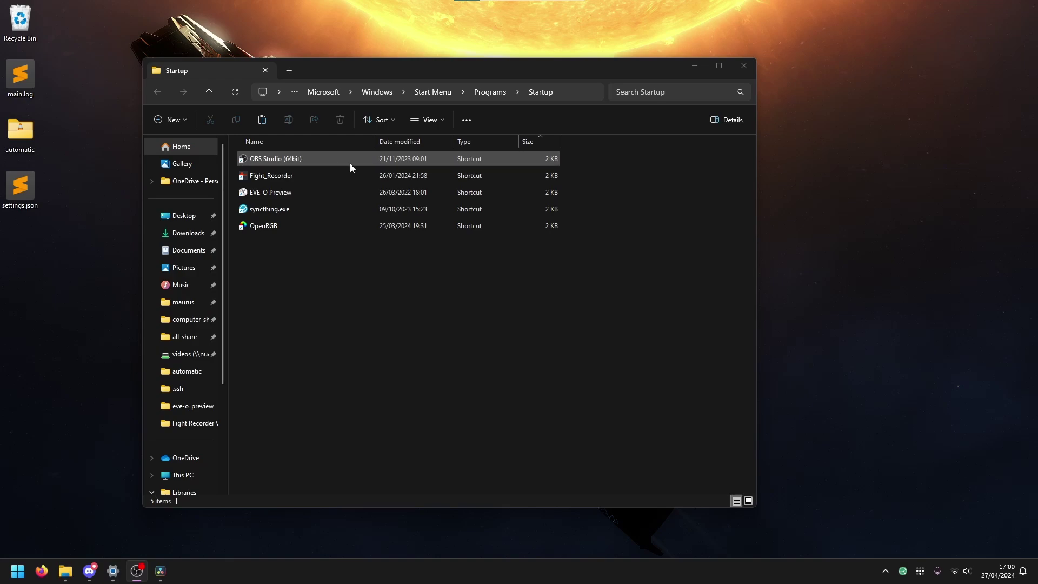
Open Properties of the OBS Studio (64bit) shortcut in the Startup folder.
left_click(312, 178)
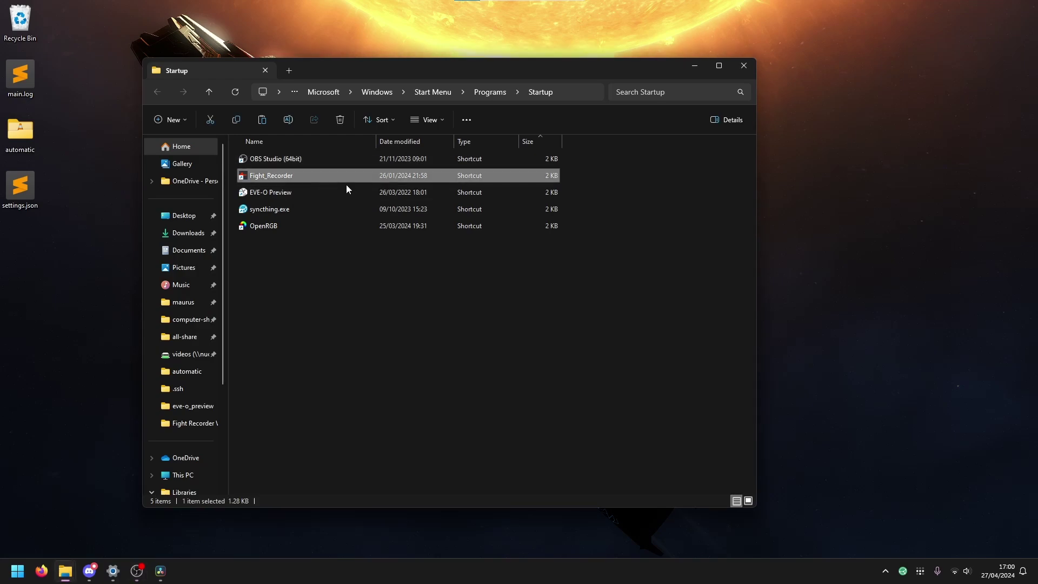
left_click(337, 163)
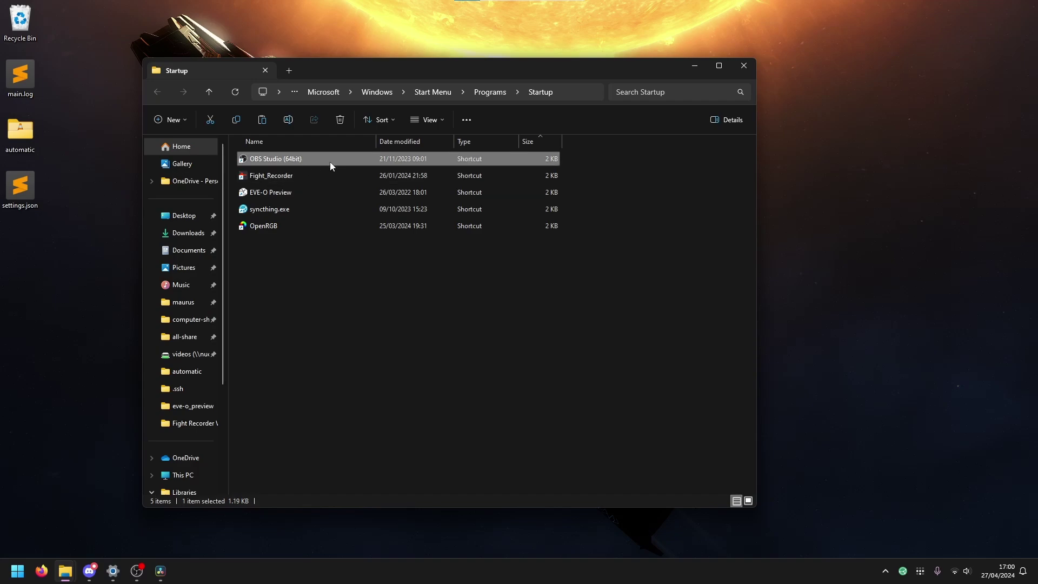
right_click(332, 160)
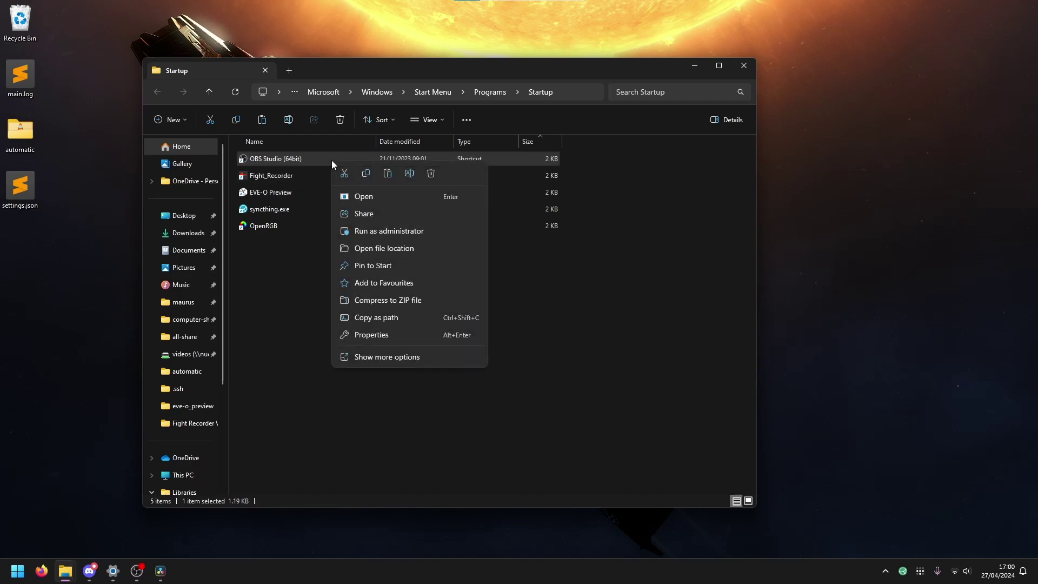
left_click(380, 336)
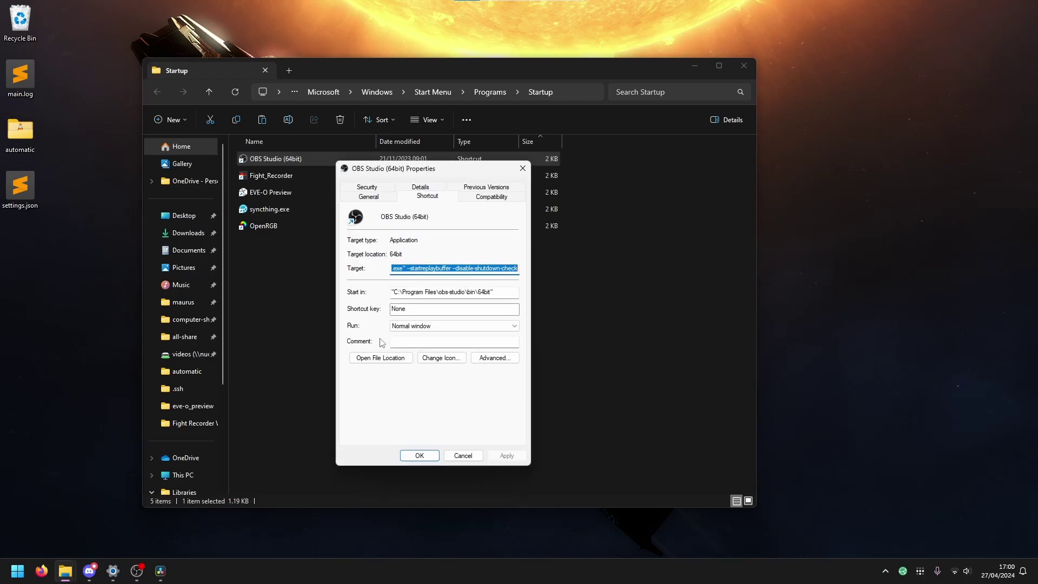
Highlight the --startreplaybuffer launch option in the shortcut's Target field.
left_click(410, 273)
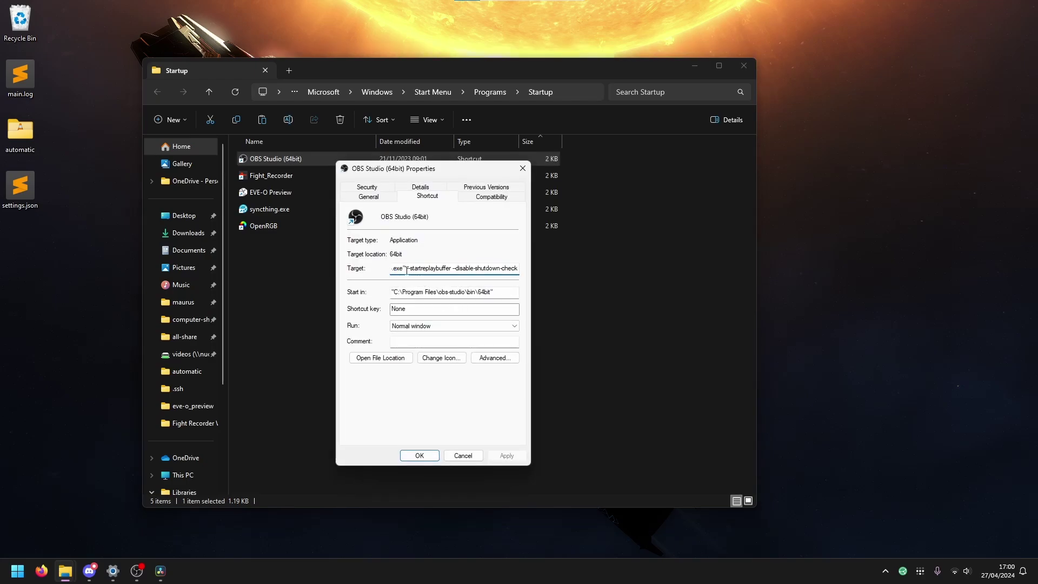
left_click_drag(406, 270, 411, 273)
left_click(451, 269)
left_click_drag(452, 268, 403, 269)
left_click(404, 269)
left_click(422, 269)
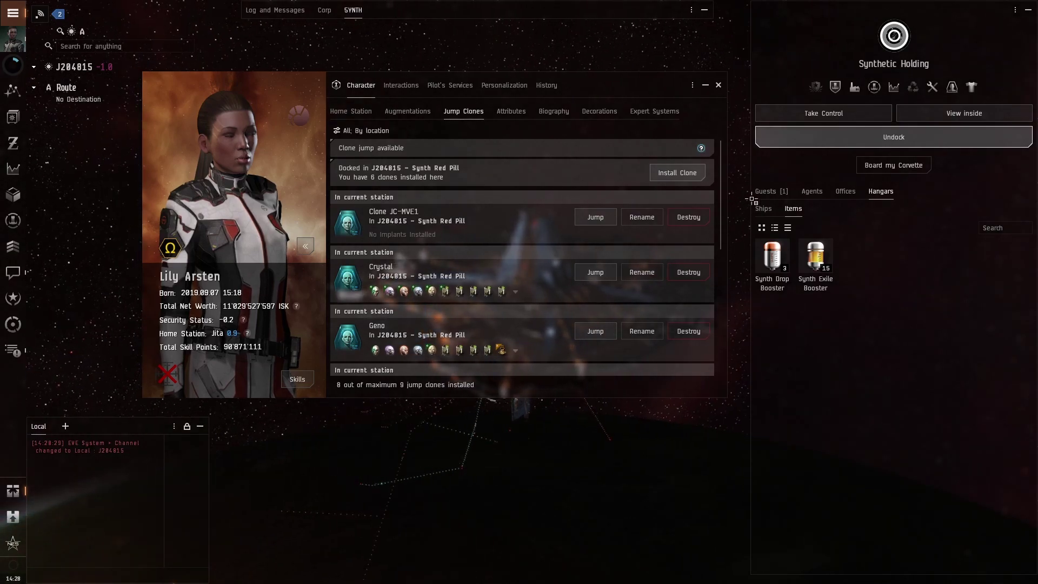
Undock the ship from the station, check Fight Recorder, then return to EVE.
left_click(763, 208)
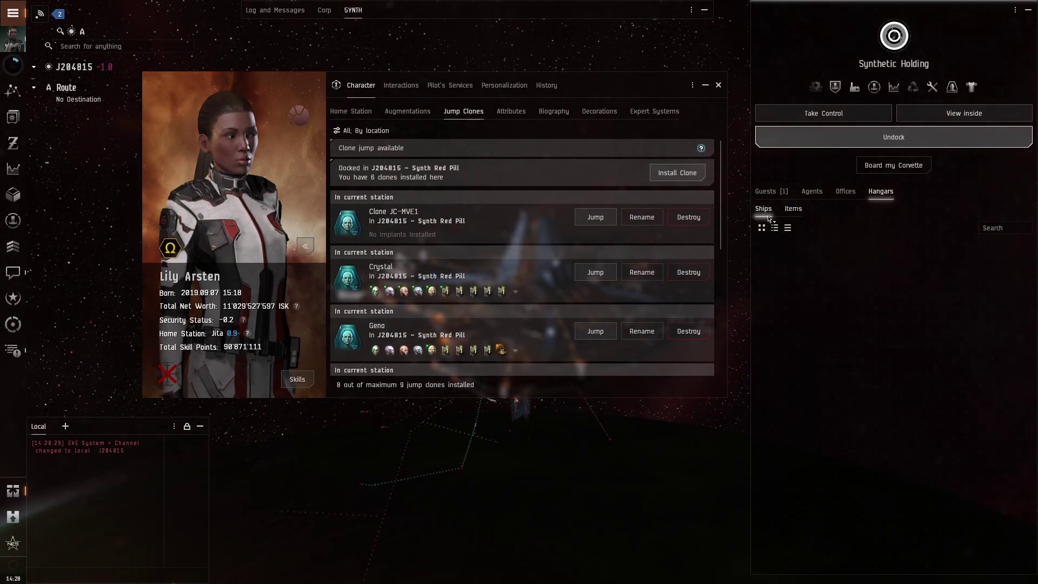
left_click(893, 137)
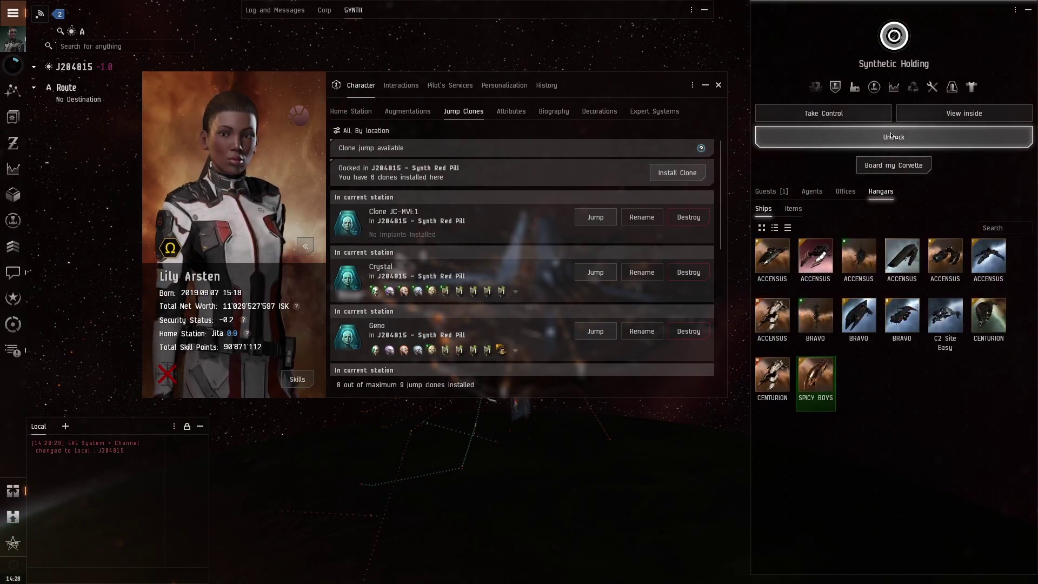
left_click(718, 86)
key("alt+Tab")
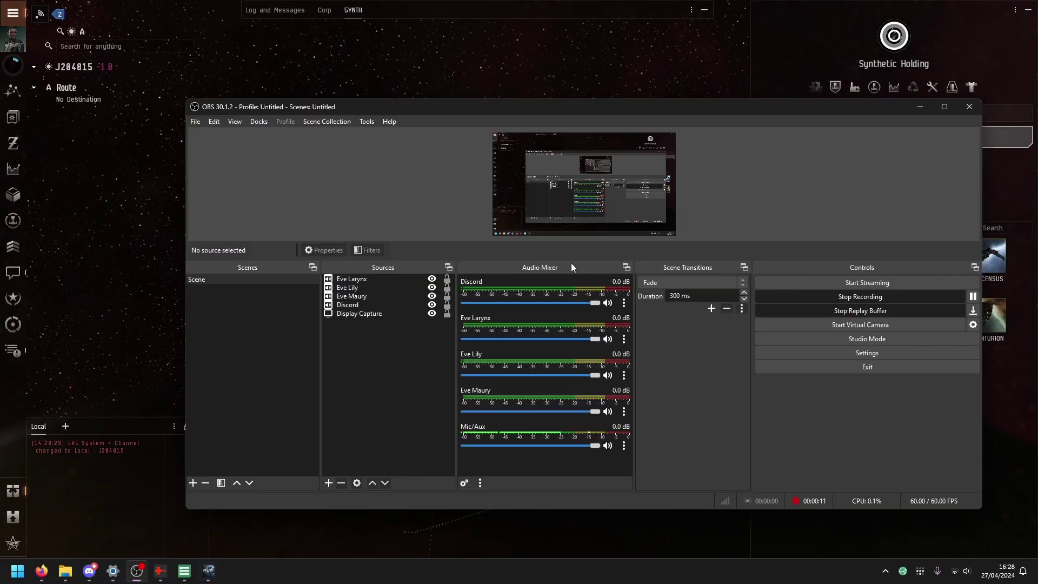
left_click(160, 571)
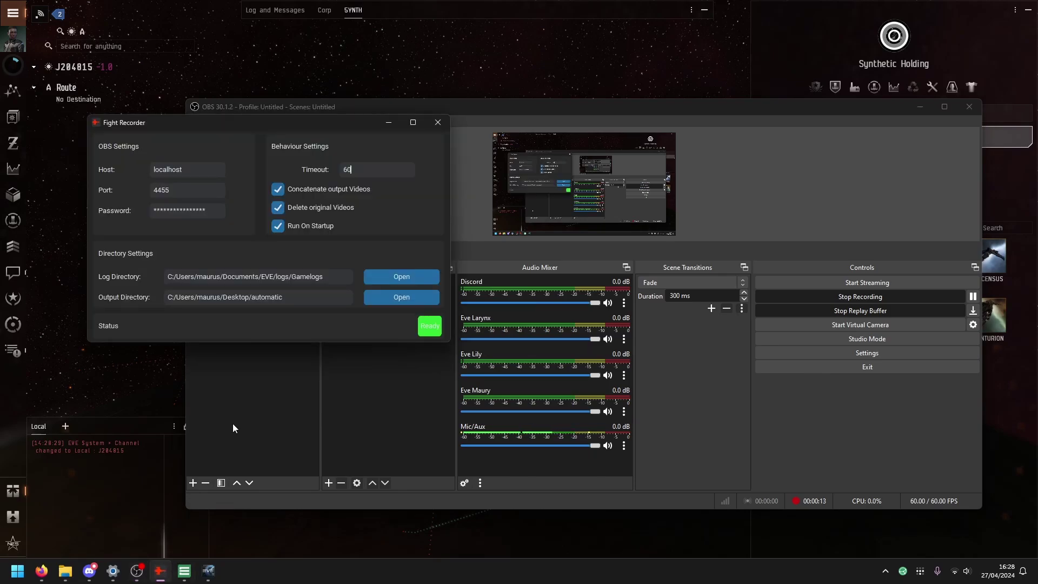
left_click(494, 76)
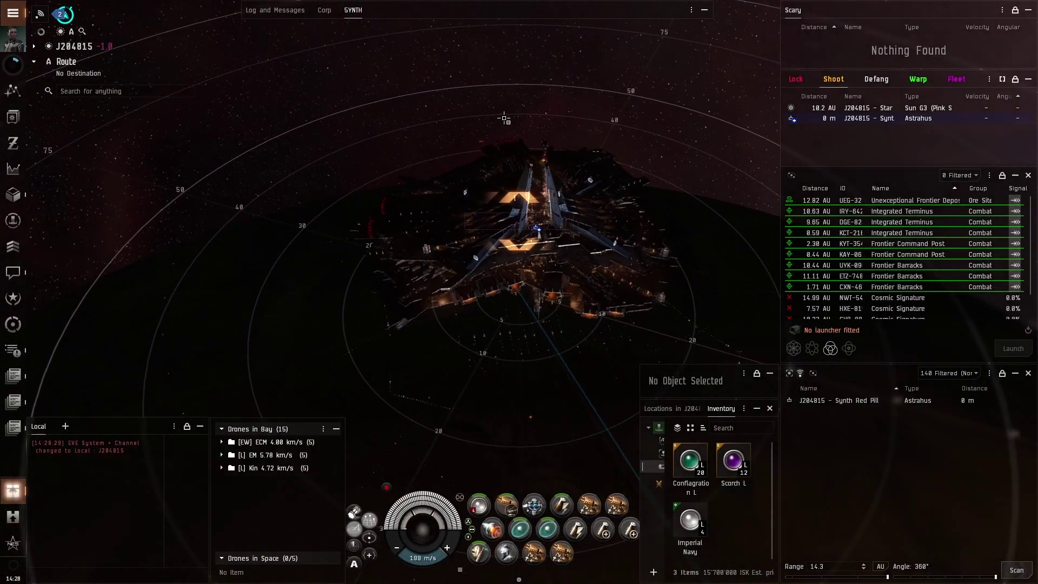
Lock the Astrahus, fire the Mega Pulse Lasers, and check Fight Recorder shows Recording.
left_click(535, 227, "ctrl")
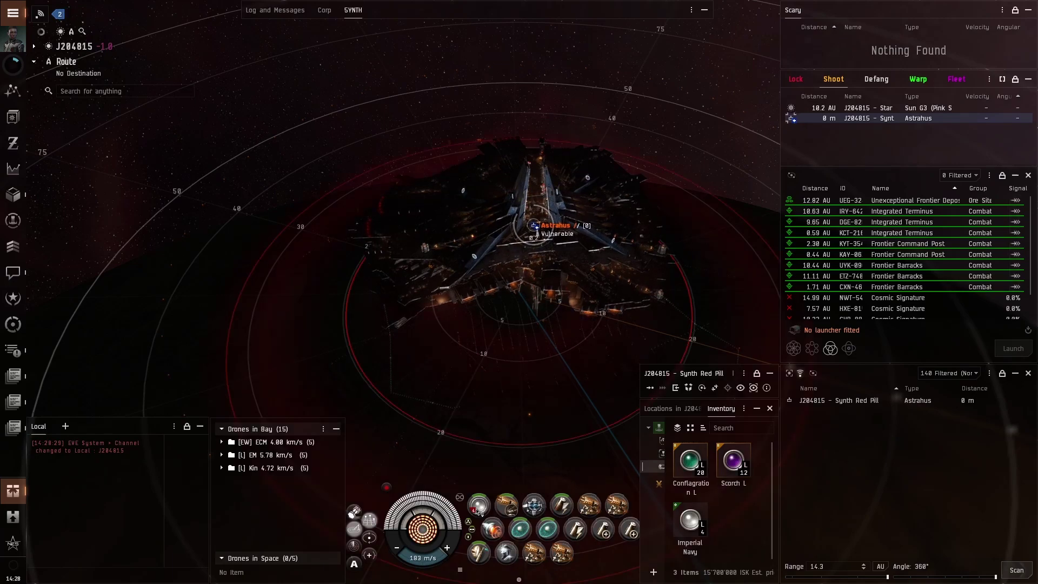
left_click(479, 503)
left_click(481, 500)
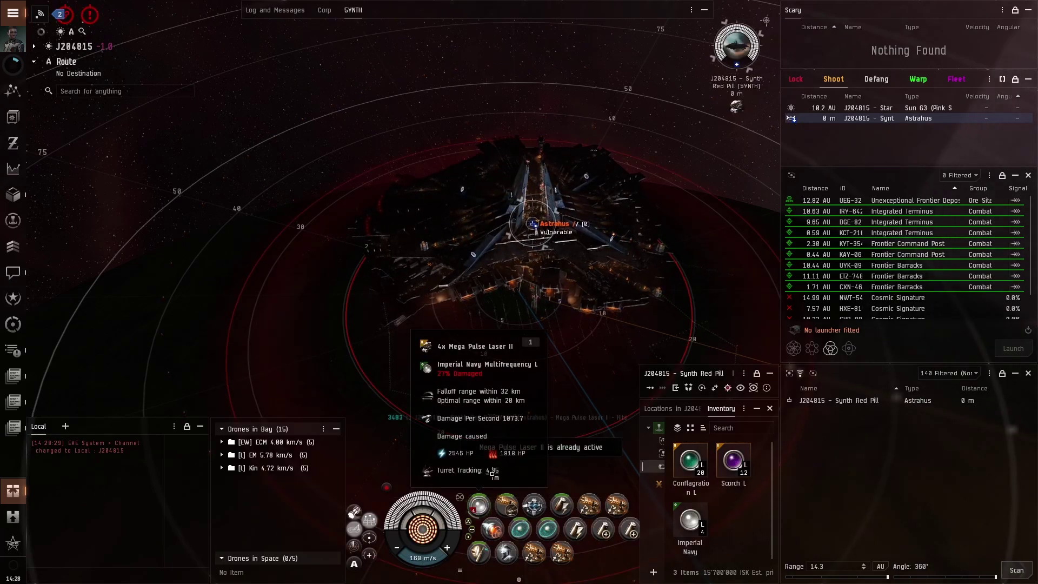
key("alt+Tab")
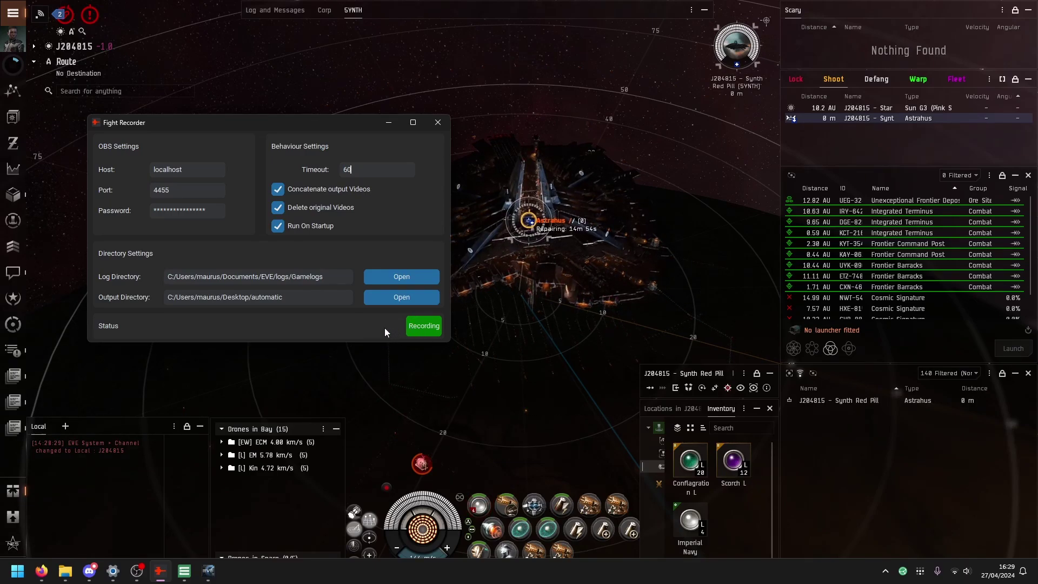
Return to EVE, then reopen Fight Recorder from the system tray showing Ready.
key("alt+Tab")
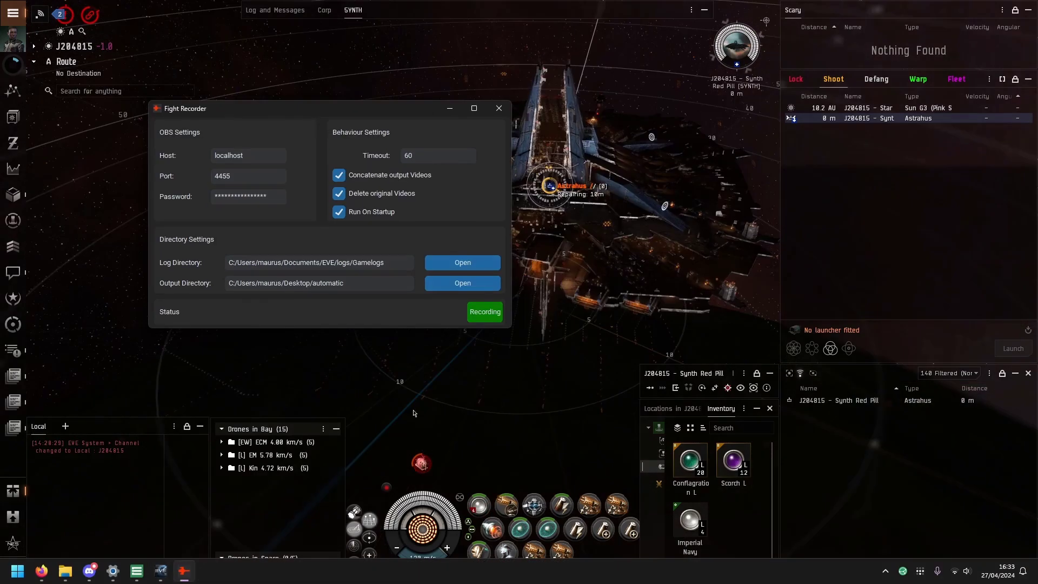
left_click(450, 109)
key("super")
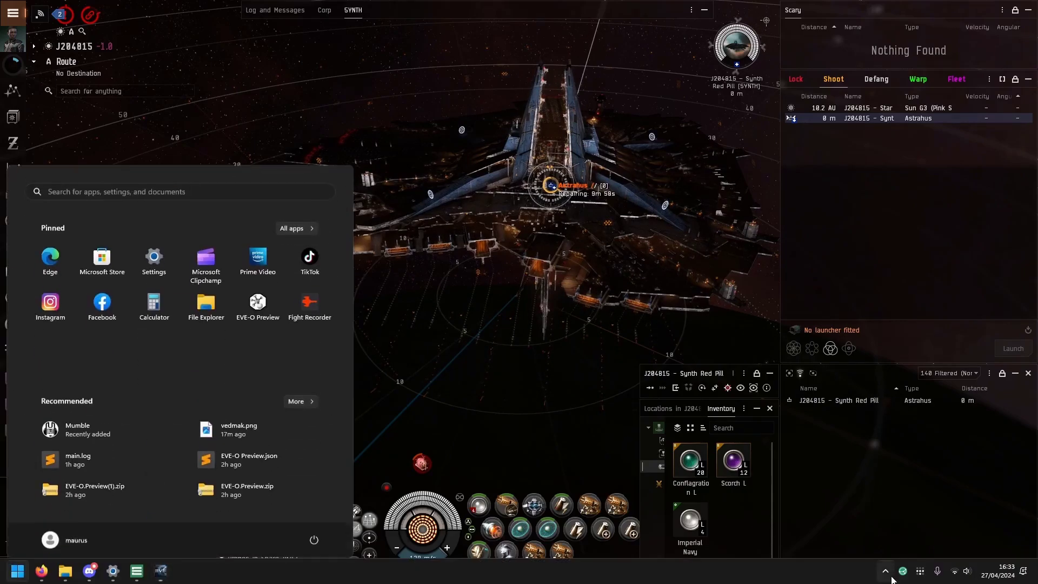
left_click(884, 571)
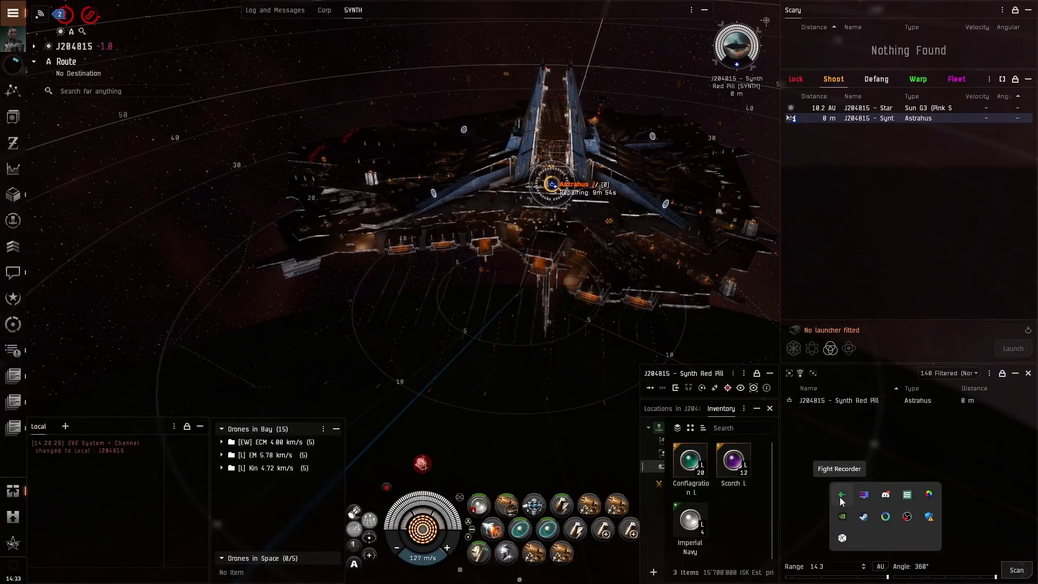
left_click(841, 499)
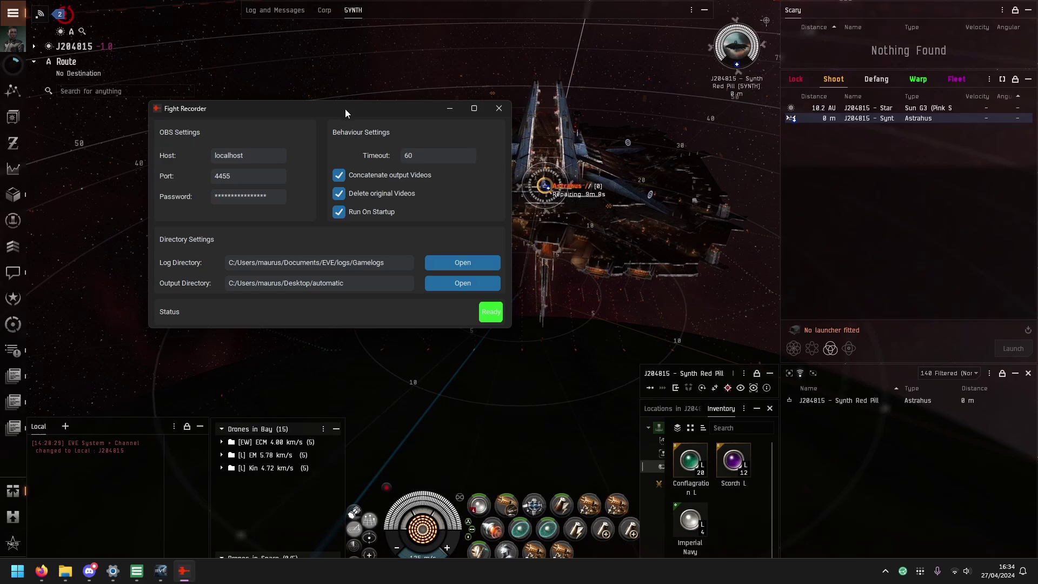
Move the Fight Recorder window aside while the previous video processes, then dock the ship in EVE.
left_click_drag(344, 109, 357, 111)
left_click_drag(640, 139, 602, 161)
left_click_drag(424, 112, 418, 102)
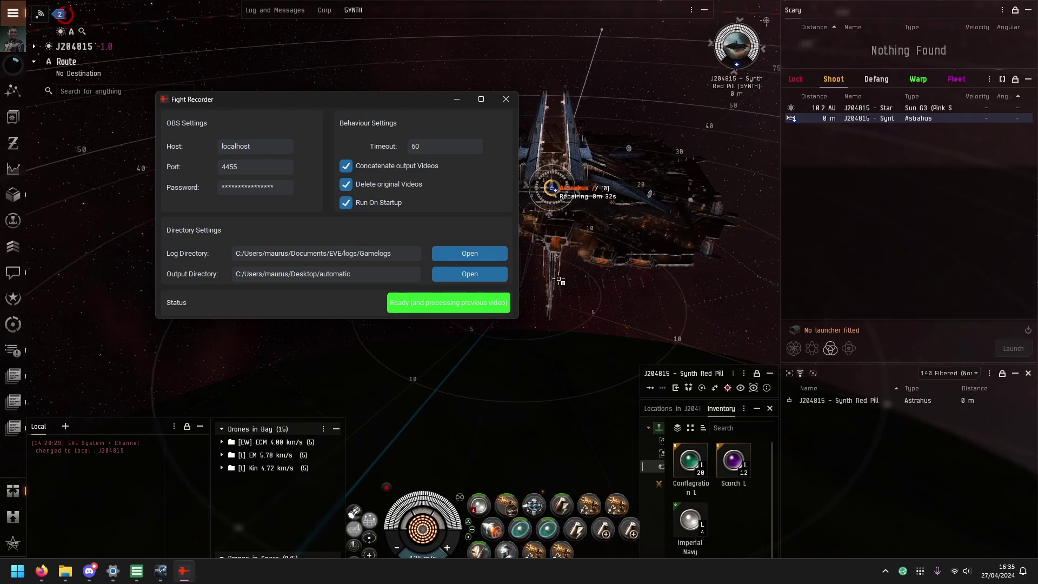
left_click(609, 227)
key("d")
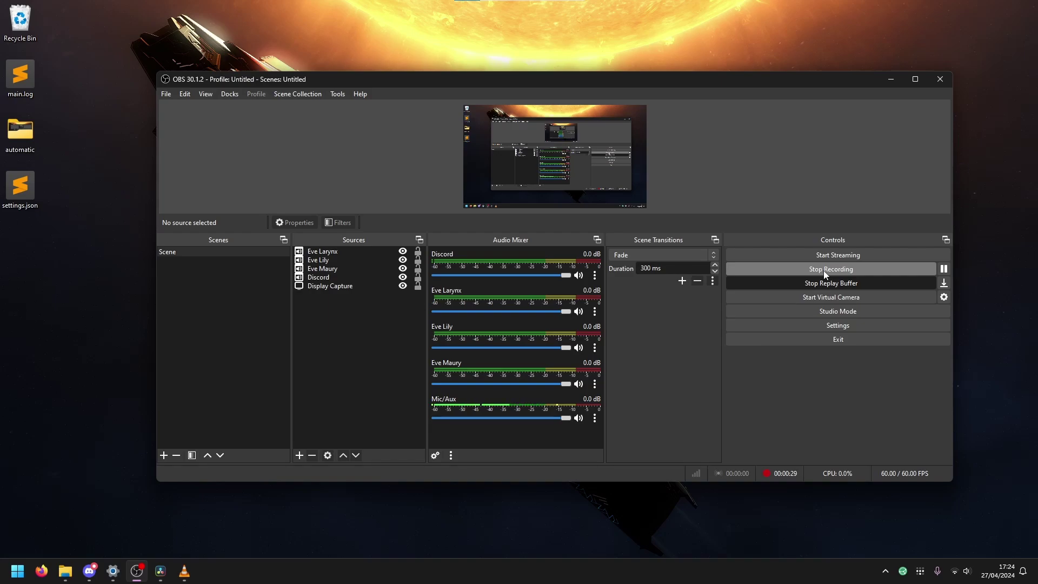
left_click(818, 270)
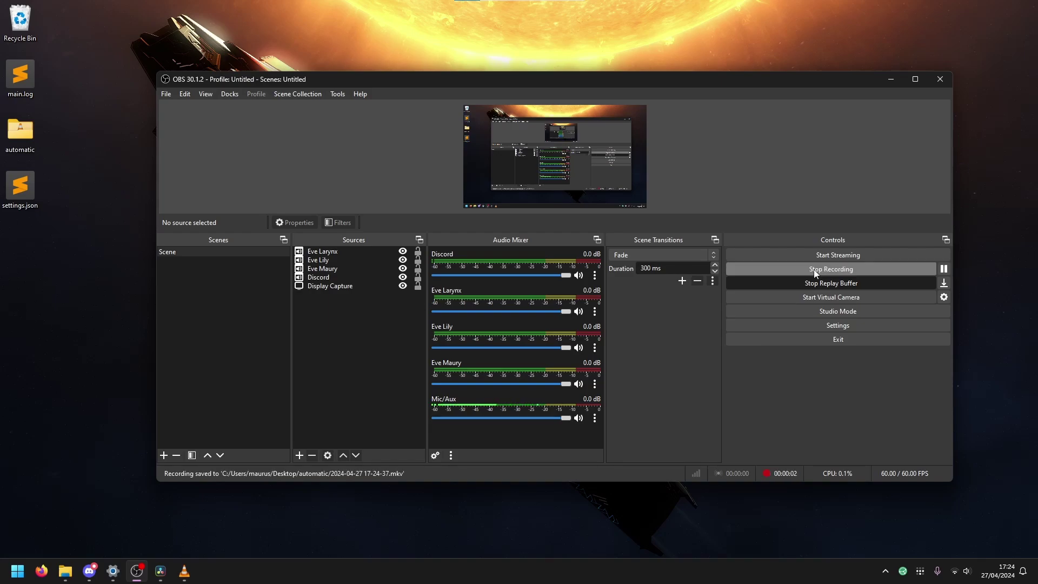